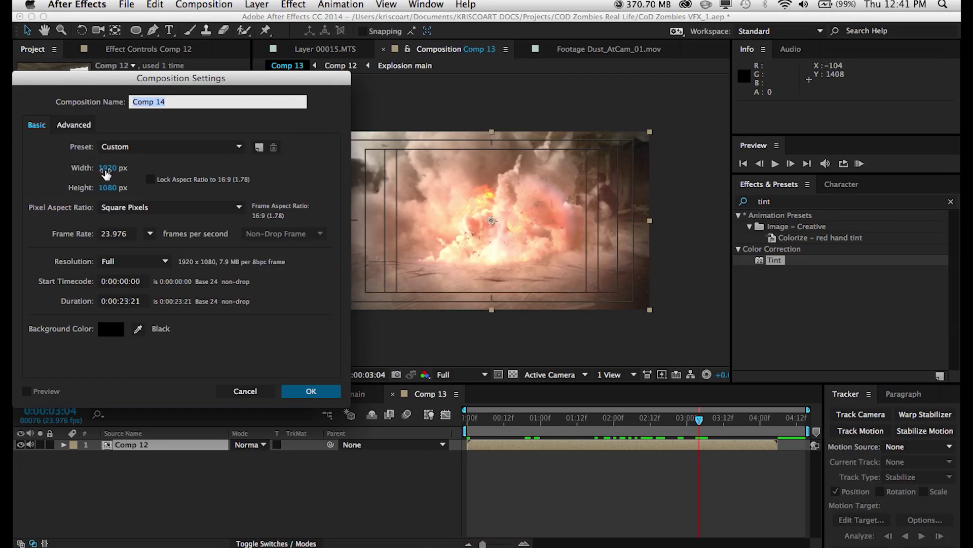
# Start editing the width field of the new Comp 14 composition settings
pyautogui.click(106, 173)
# Set Comp 14's width and height to 2000 px
pyautogui.write('2000')
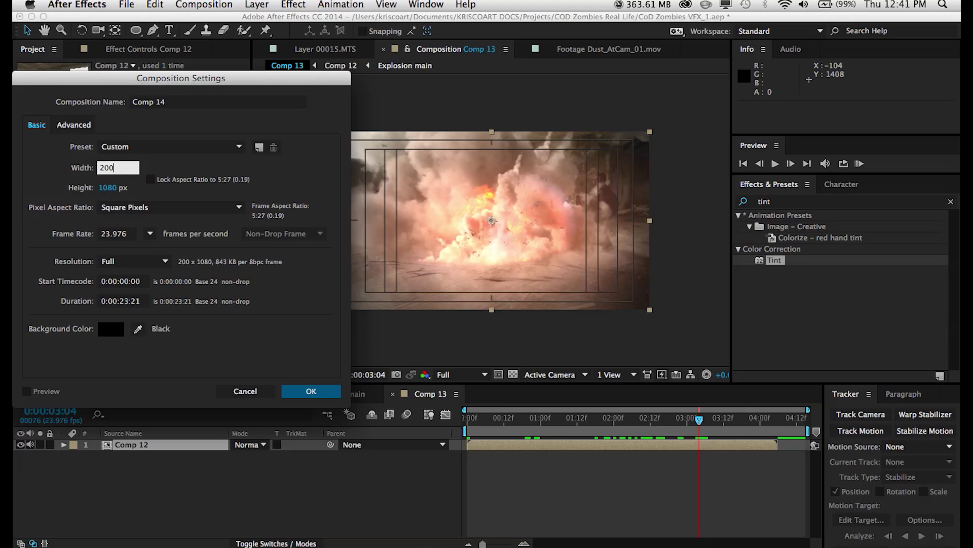
pyautogui.click(106, 187)
pyautogui.write('2000')
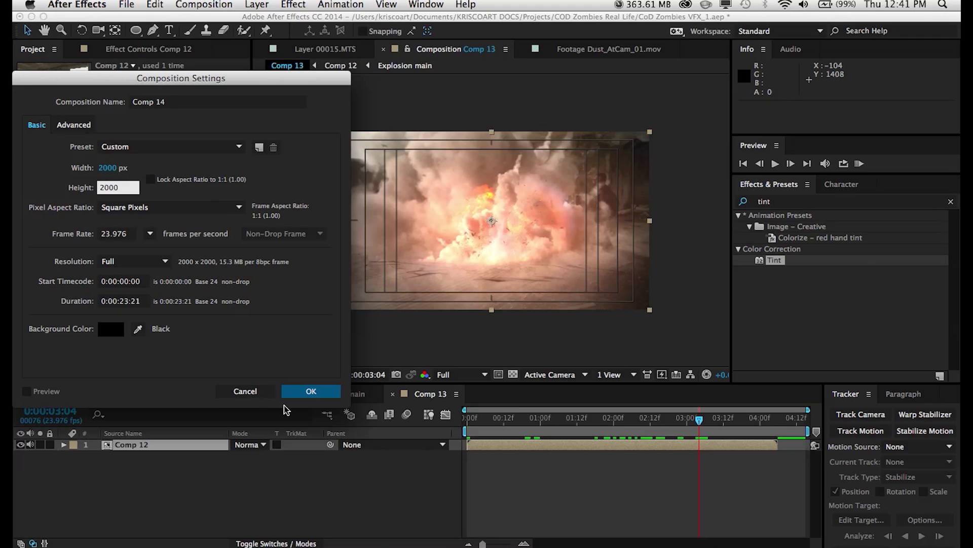
pyautogui.click(307, 390)
# Add a full-size Medium Red Solid 2 layer to the composition
pyautogui.scroll(-2, 542, 196)
pyautogui.rightClick(262, 453)
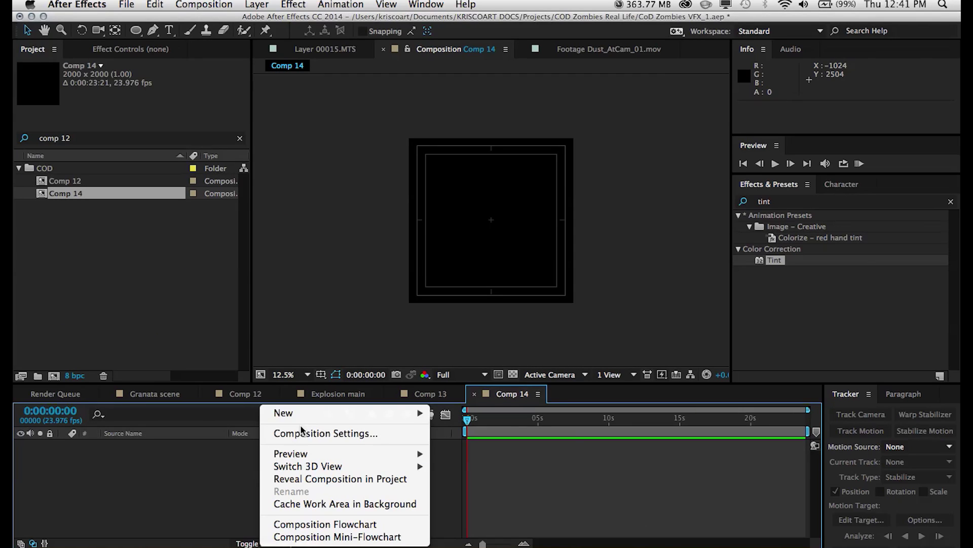
pyautogui.moveTo(306, 412)
pyautogui.click(459, 453)
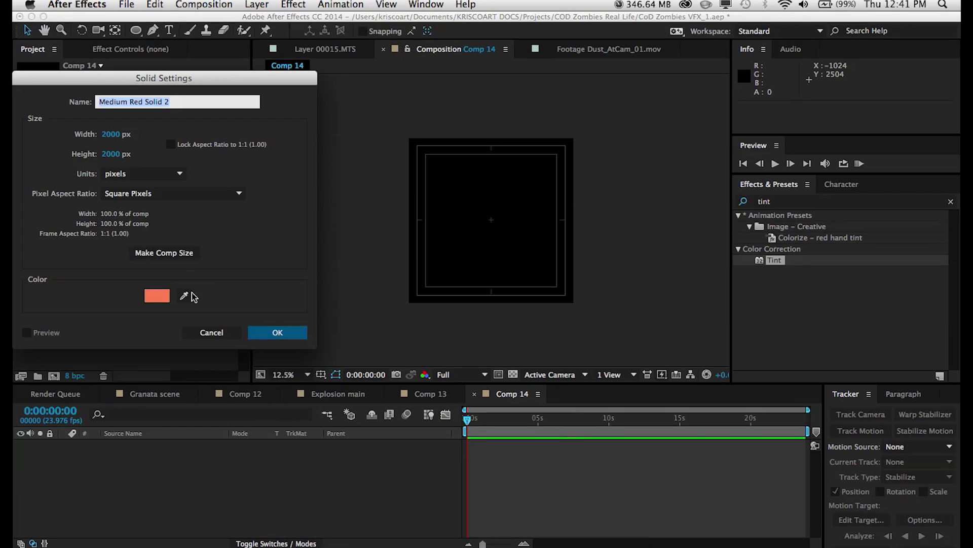
pyautogui.click(274, 334)
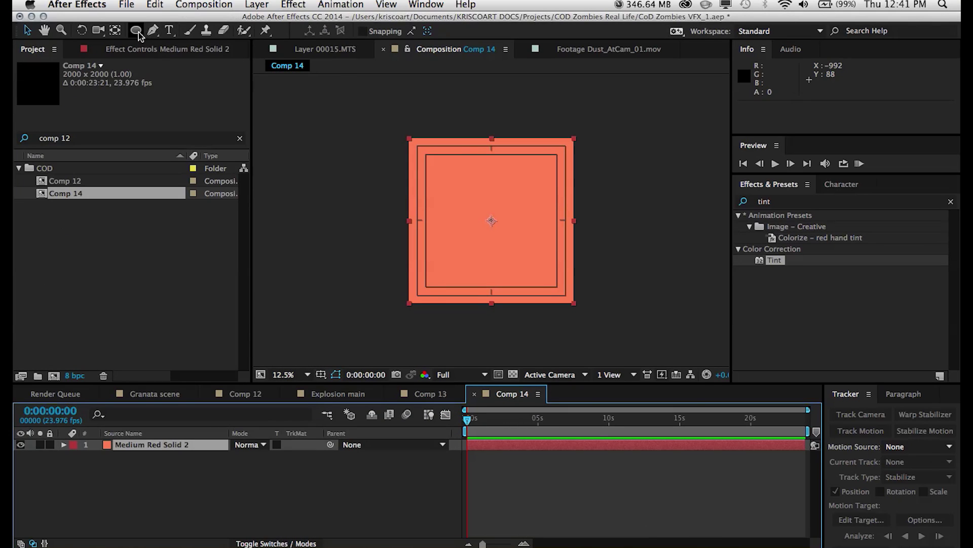
# Draw a circular mask on the red solid and centre it in the composition
pyautogui.click(136, 31)
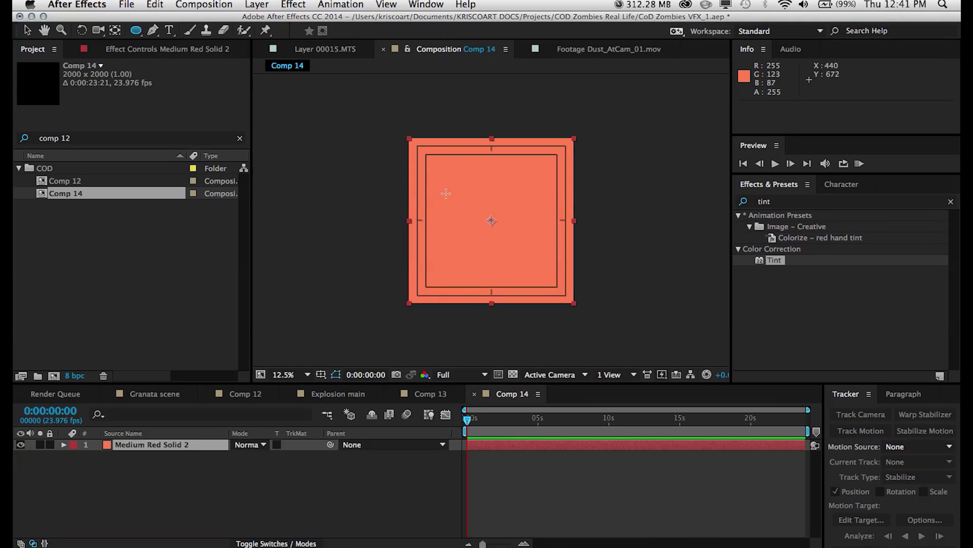
pyautogui.moveTo(445, 193); pyautogui.dragTo(582, 284)
pyautogui.press('v')
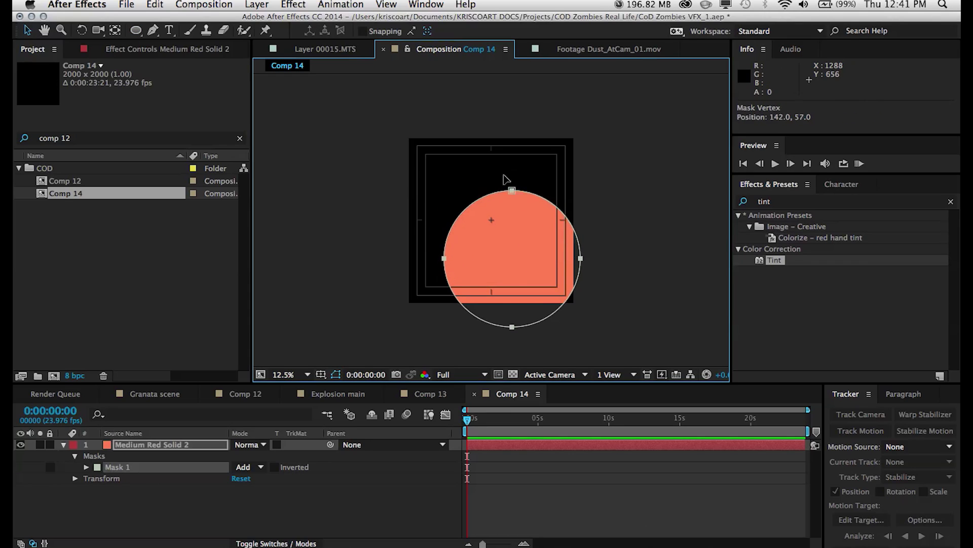
pyautogui.moveTo(513, 194); pyautogui.dragTo(491, 152)
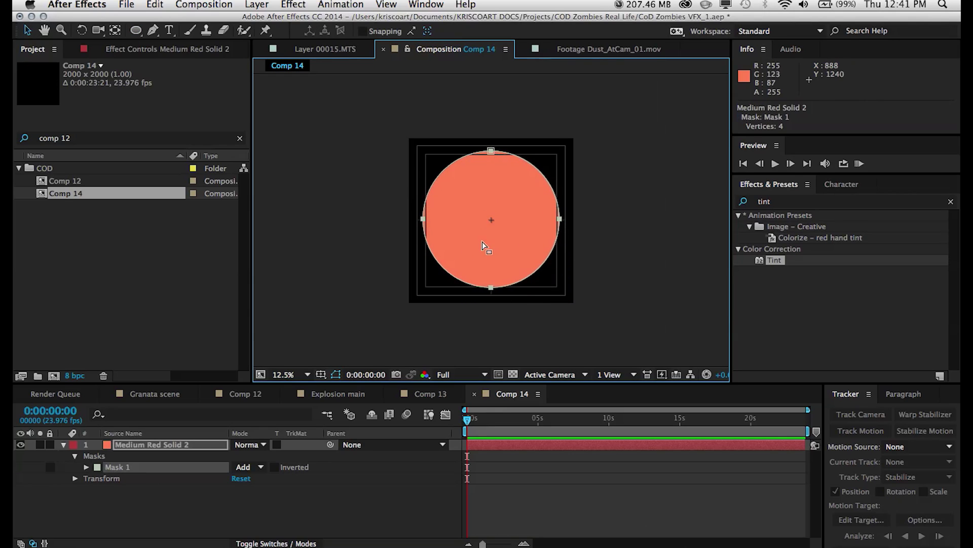
pyautogui.press('.')
# Duplicate Mask 1 and set the copy, Mask 2, to Subtract mode
pyautogui.click(126, 471)
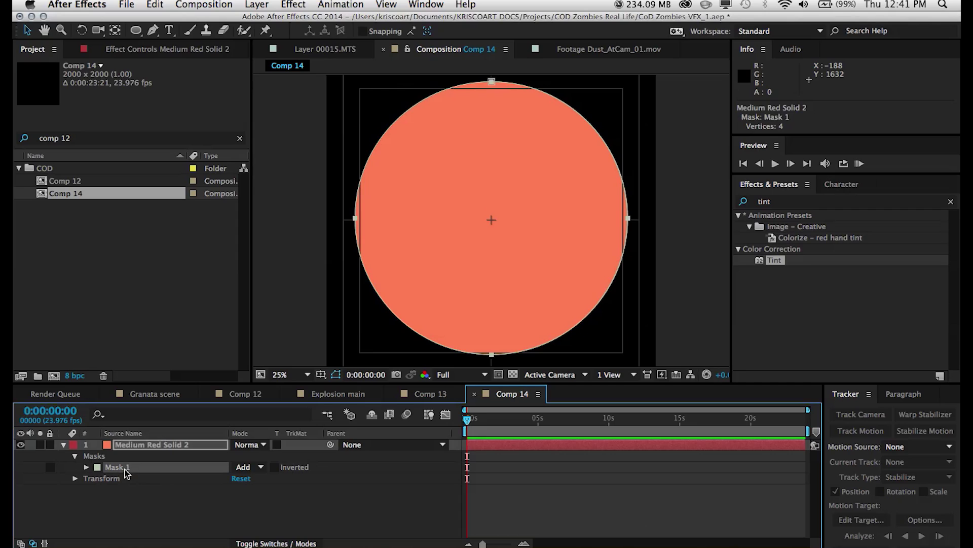
pyautogui.click(116, 515)
pyautogui.click(121, 478)
pyautogui.press('super+d')
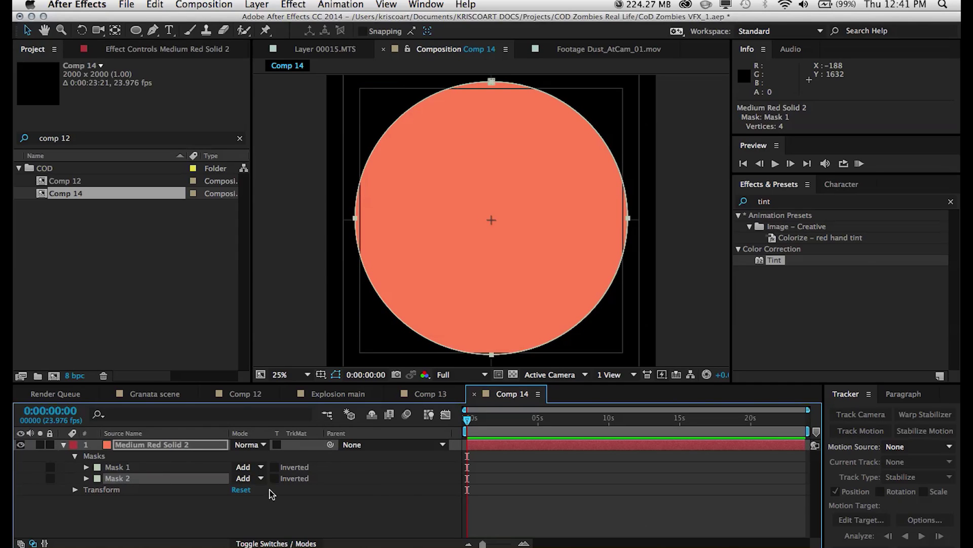
pyautogui.click(251, 478)
pyautogui.click(259, 490)
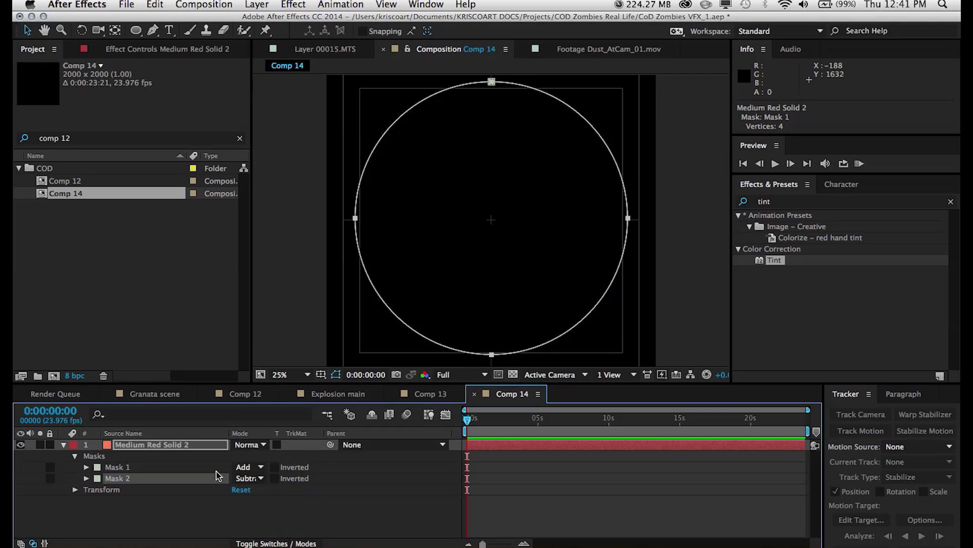
pyautogui.press('m')
pyautogui.press('m')
pyautogui.press('m')
pyautogui.press('m')
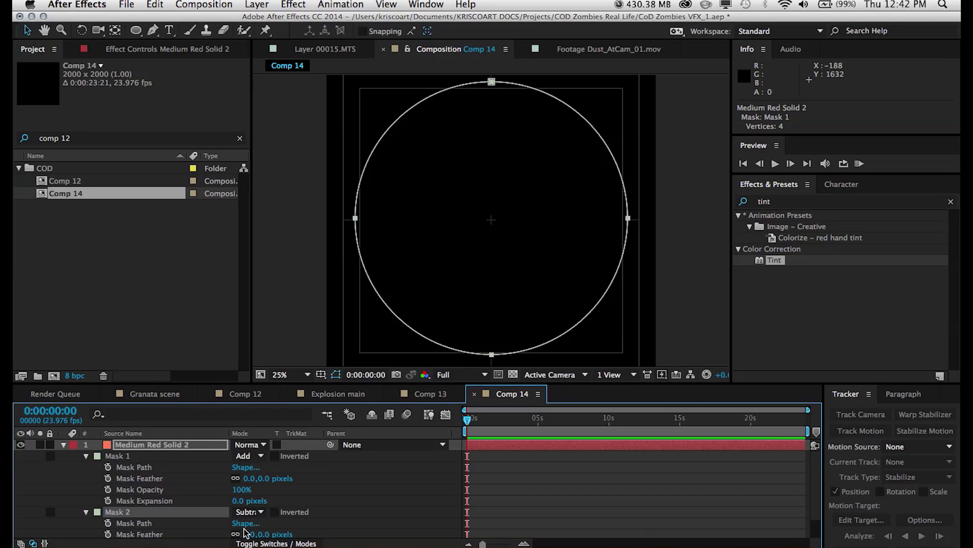
# Set Mask 2 expansion to −46 px for a thin ring, and keyframe Mask 1 expansion at 0:00:01:07
pyautogui.scroll(-2, 180, 514)
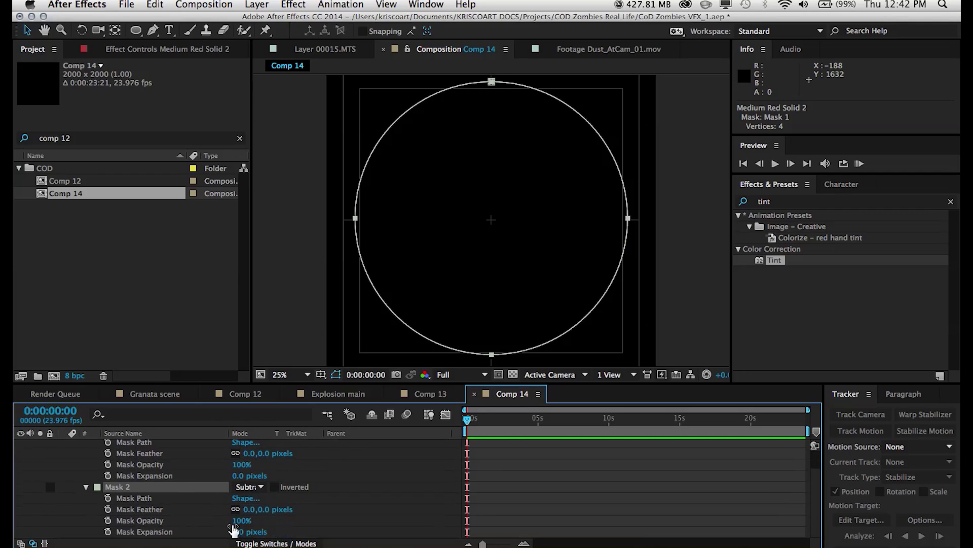
pyautogui.moveTo(239, 532); pyautogui.dragTo(210, 534)
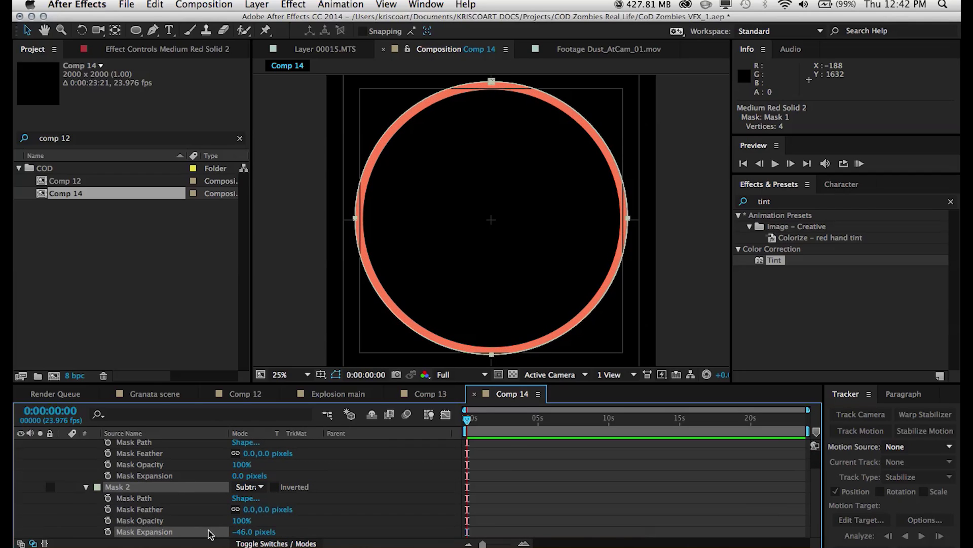
pyautogui.moveTo(484, 434)
pyautogui.mouseDown()
pyautogui.moveTo(807, 436)
pyautogui.moveTo(450, 438)
pyautogui.moveTo(485, 436)
pyautogui.mouseUp()
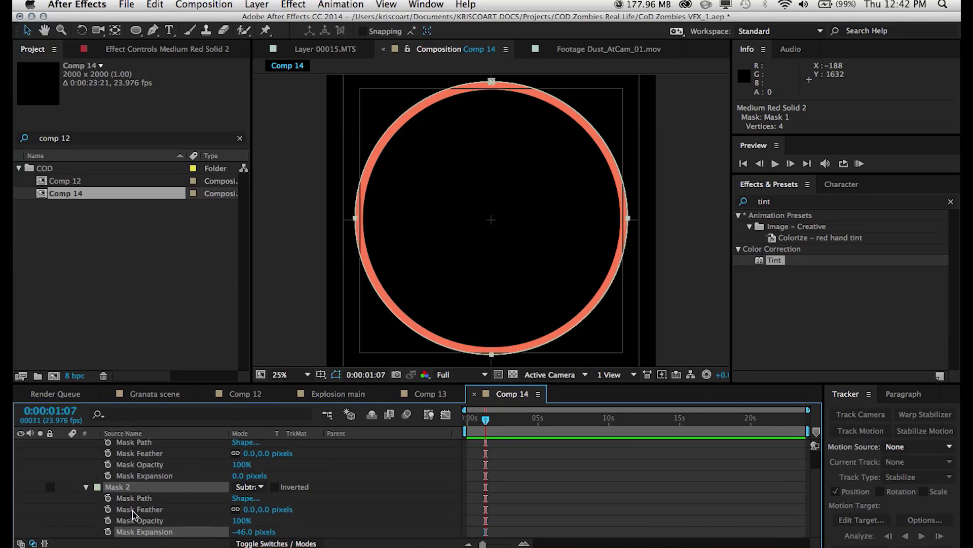
pyautogui.click(108, 476)
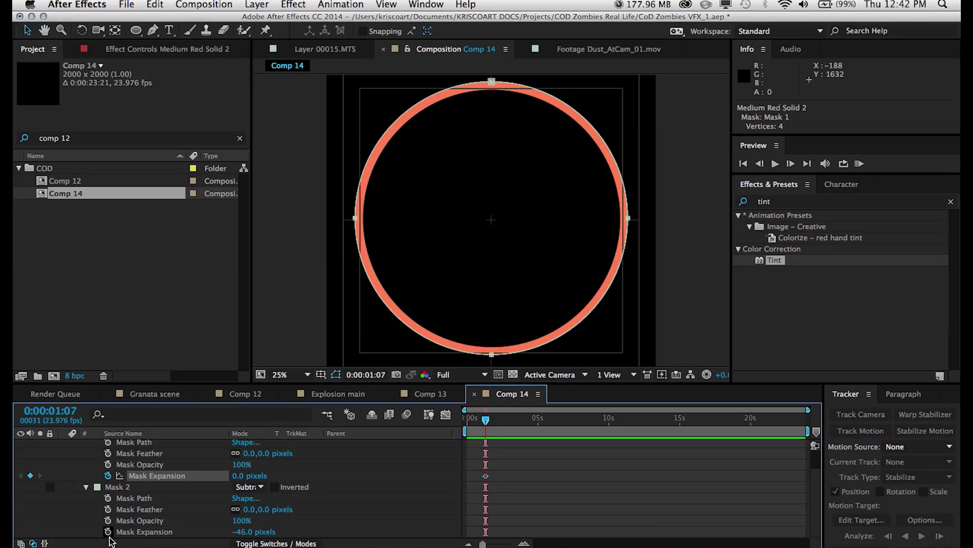
# Keyframe Mask 2's expansion and shrink both masks to nothing at the first frame
pyautogui.click(108, 531)
pyautogui.press('Home')
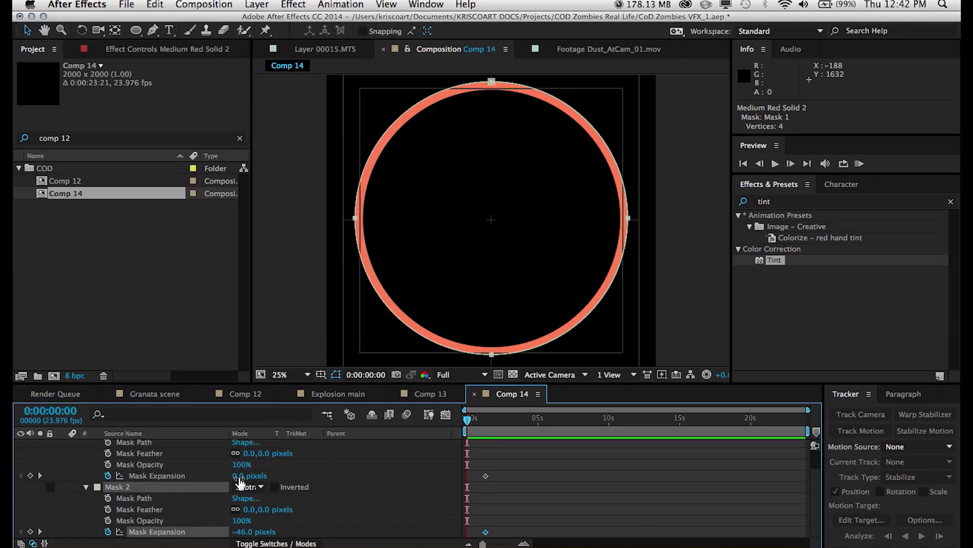
pyautogui.moveTo(240, 478); pyautogui.dragTo(204, 478)
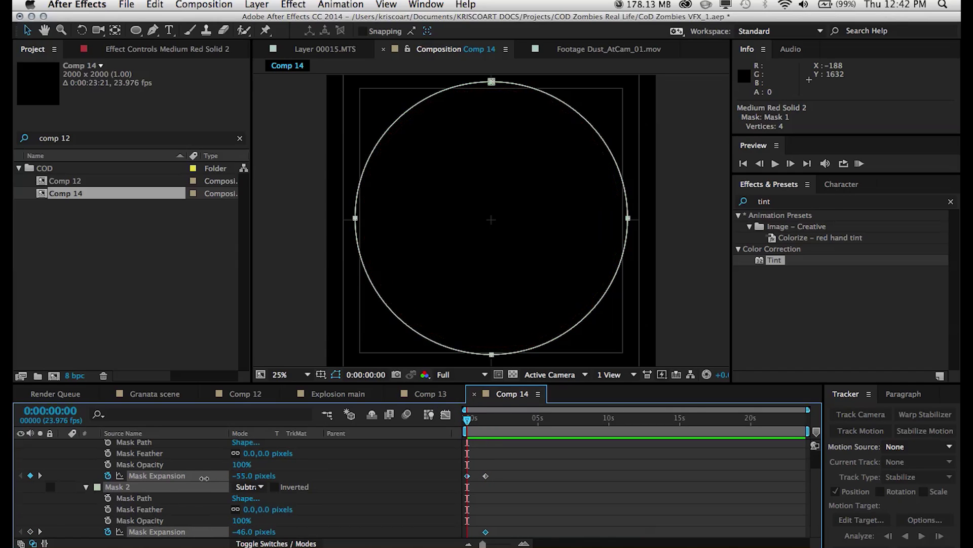
pyautogui.moveTo(239, 531); pyautogui.dragTo(209, 532)
pyautogui.moveTo(250, 475); pyautogui.dragTo(43, 491)
pyautogui.moveTo(239, 476); pyautogui.dragTo(210, 479)
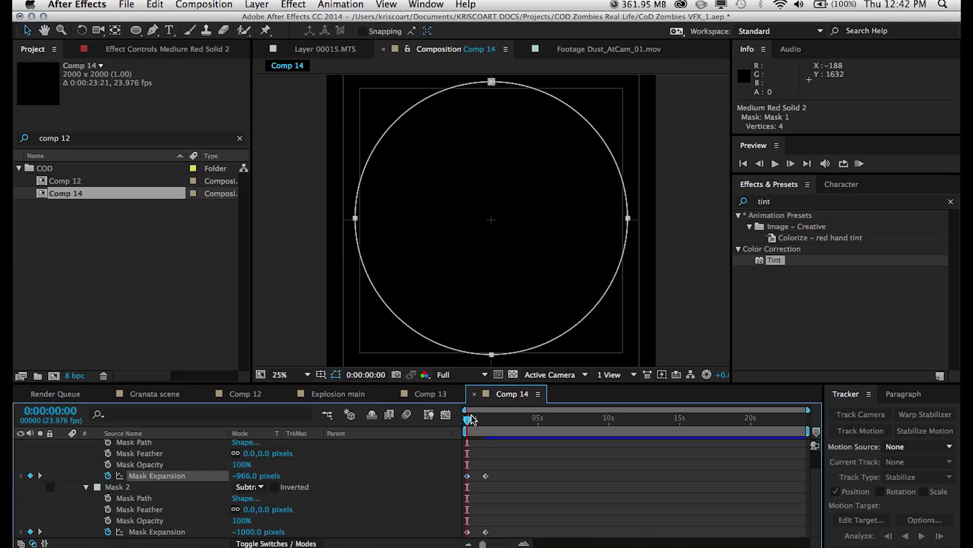
# Retime the end expansion keyframes, delaying Mask 2's and moving Mask 1's to about 1:04
pyautogui.moveTo(471, 419)
pyautogui.mouseDown()
pyautogui.moveTo(496, 421)
pyautogui.moveTo(474, 426)
pyautogui.moveTo(483, 428)
pyautogui.mouseUp()
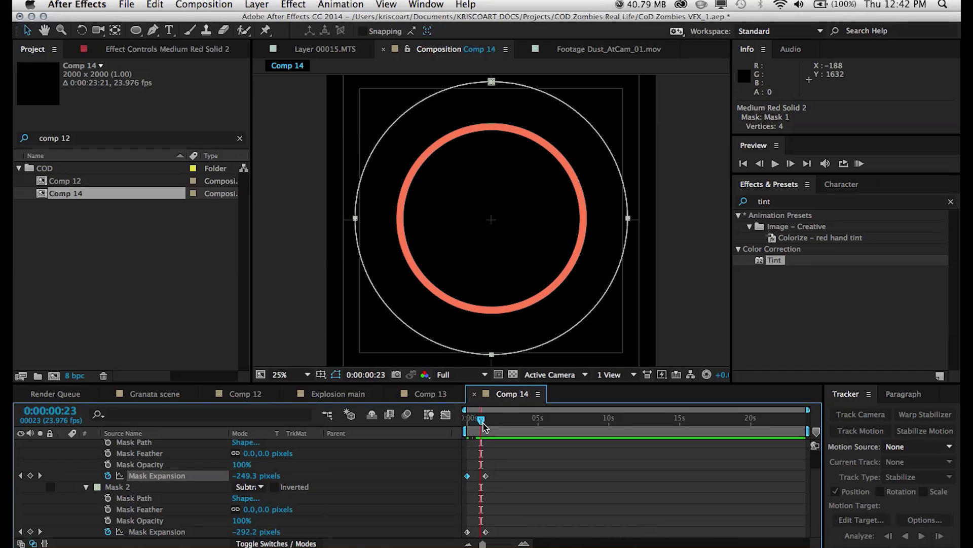
pyautogui.moveTo(485, 530); pyautogui.dragTo(491, 535)
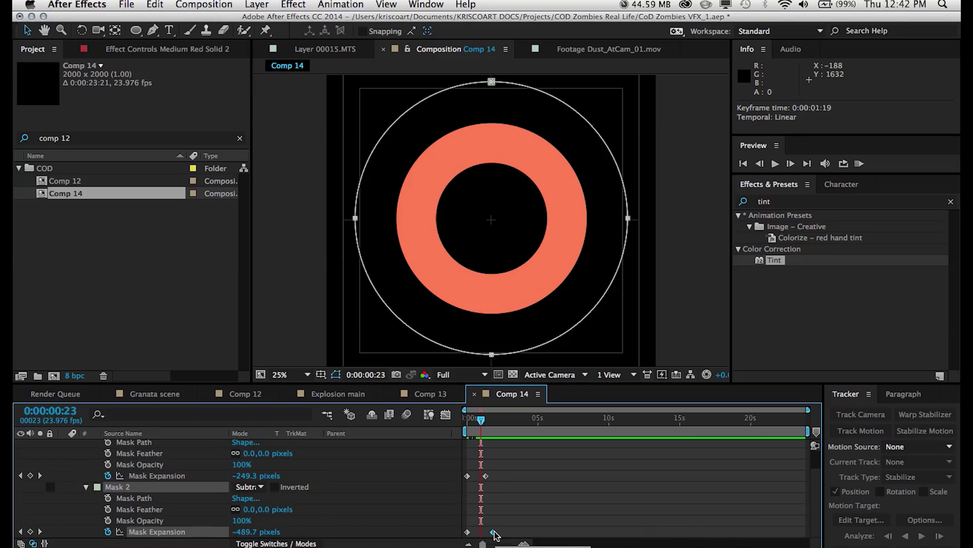
pyautogui.moveTo(481, 421)
pyautogui.mouseDown()
pyautogui.moveTo(470, 423)
pyautogui.moveTo(491, 426)
pyautogui.mouseUp()
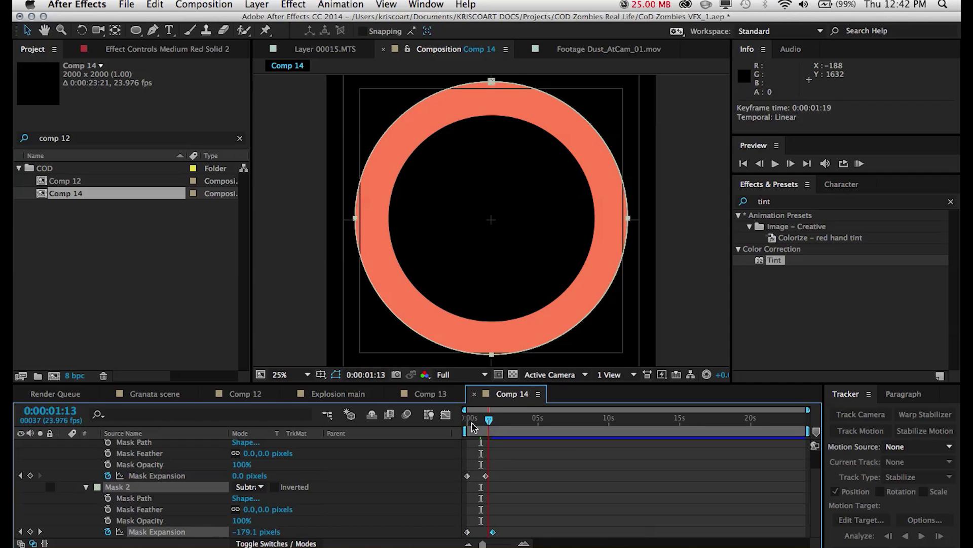
pyautogui.click(475, 418)
pyautogui.press('=')
pyautogui.press('=')
pyautogui.moveTo(541, 477); pyautogui.dragTo(541, 483)
# Feather Mask 2 by 219 pixels to soften the ring's inner edge
pyautogui.click(528, 425)
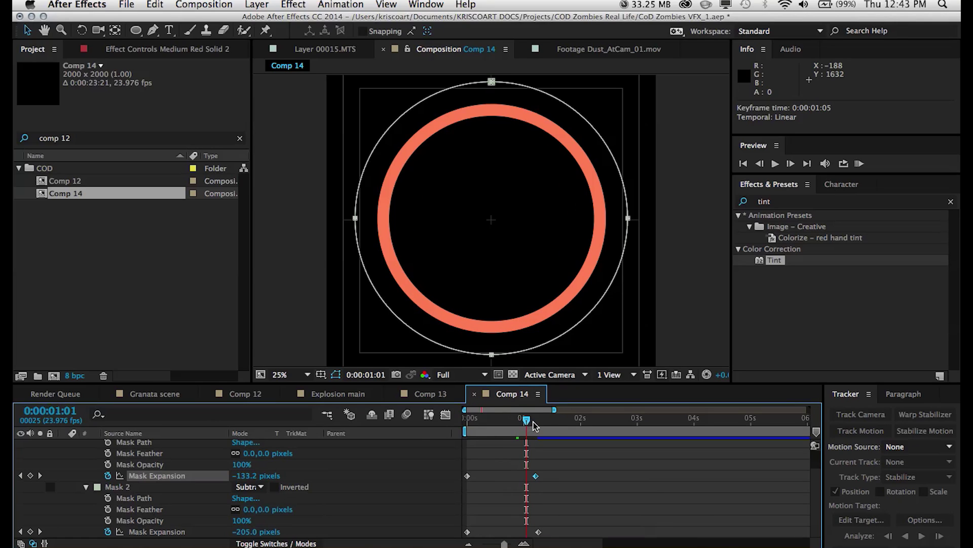
pyautogui.press('f')
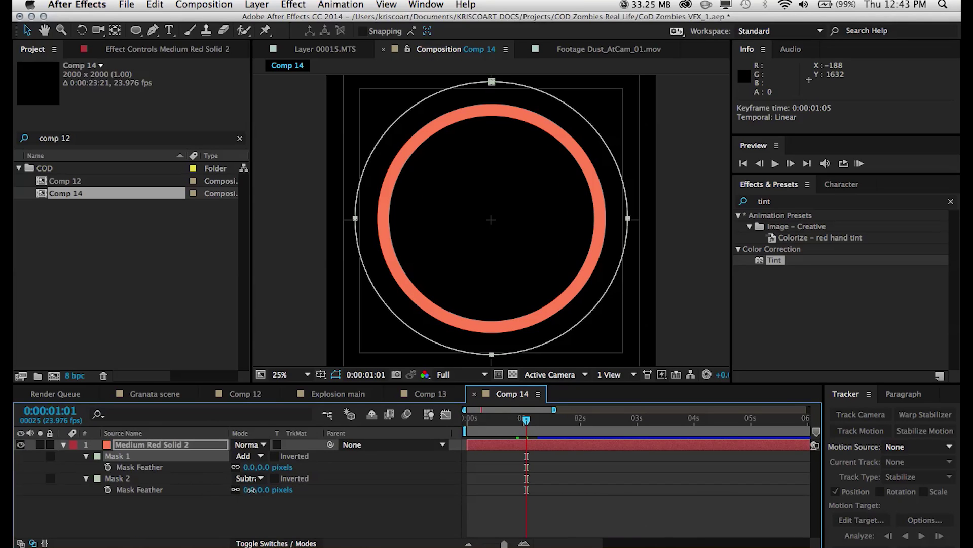
pyautogui.moveTo(245, 490); pyautogui.dragTo(385, 479)
# Set Mask 1's feather to 25 pixels
pyautogui.click(249, 467)
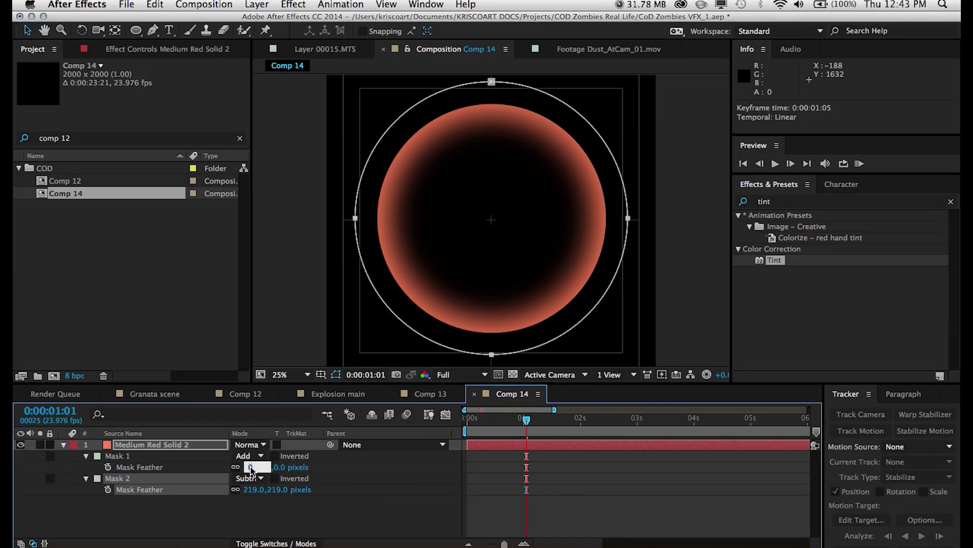
pyautogui.write('20')
pyautogui.press('Return')
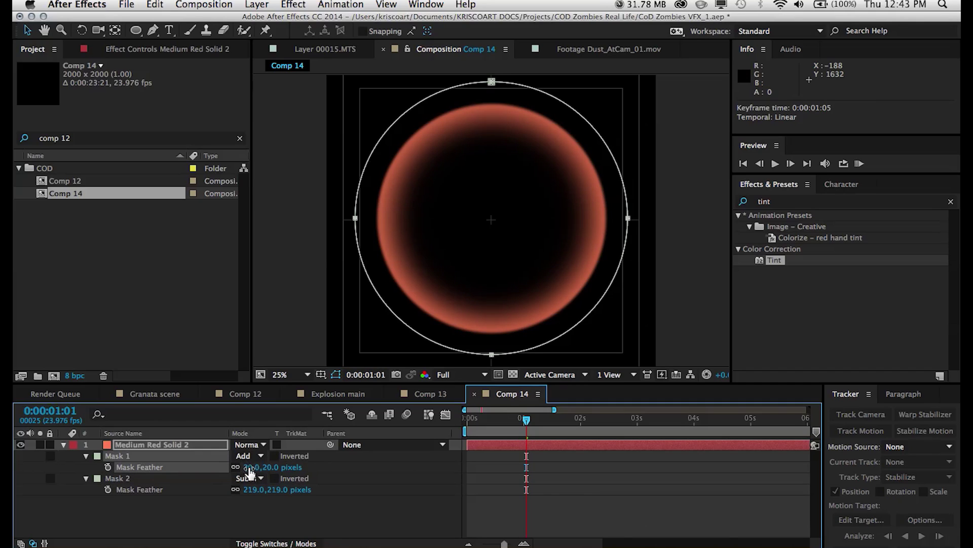
pyautogui.click(248, 467)
pyautogui.write('25')
pyautogui.press('Return')
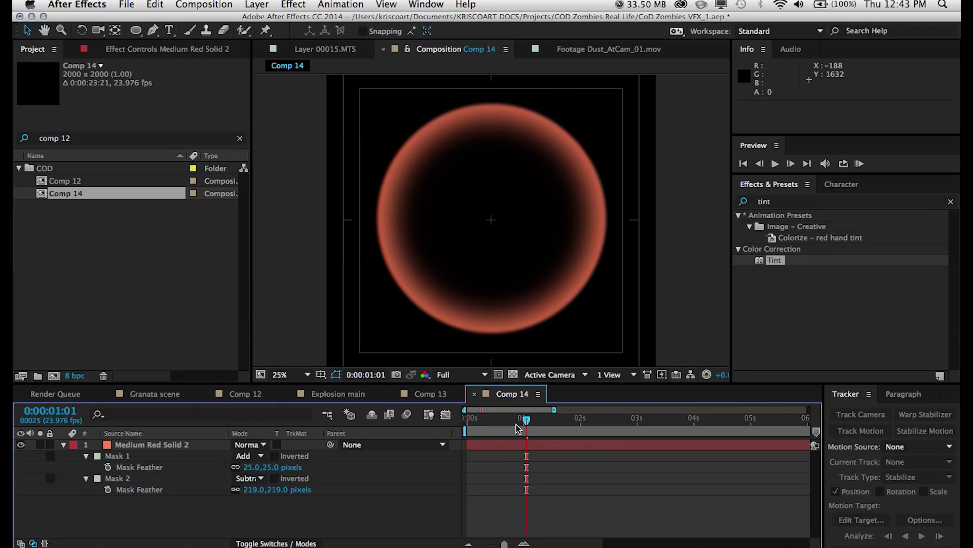
# Search the Effects panel for 'noise'
pyautogui.moveTo(526, 419); pyautogui.dragTo(494, 429)
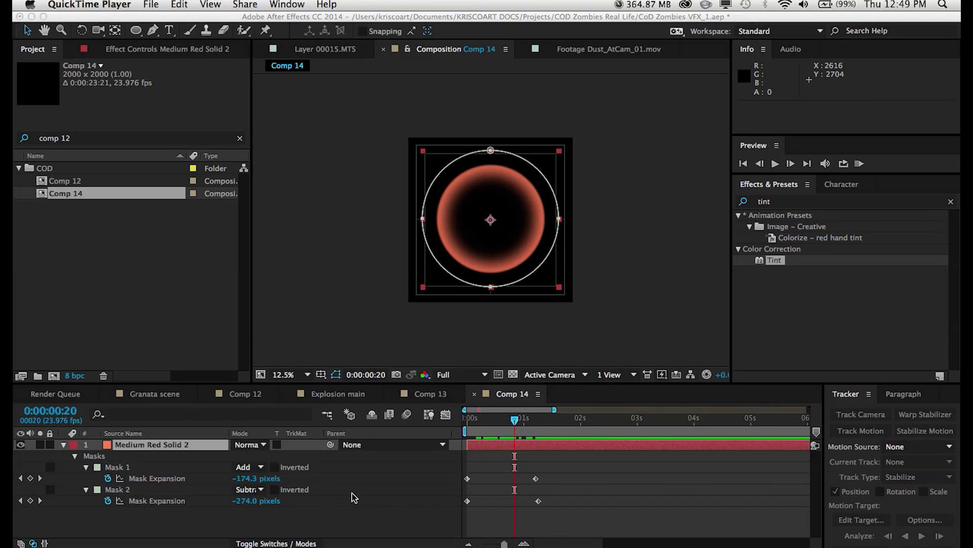
pyautogui.click(354, 498)
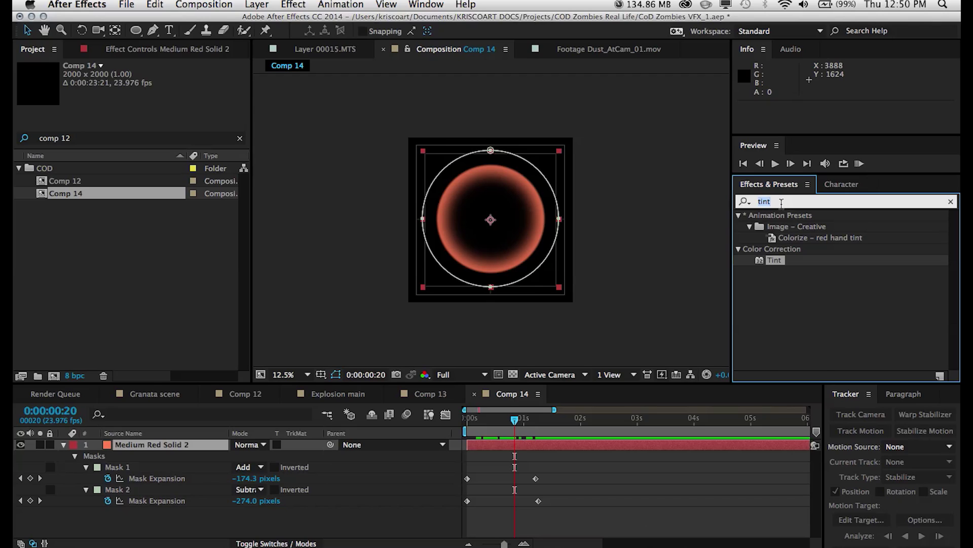
pyautogui.write('noise')
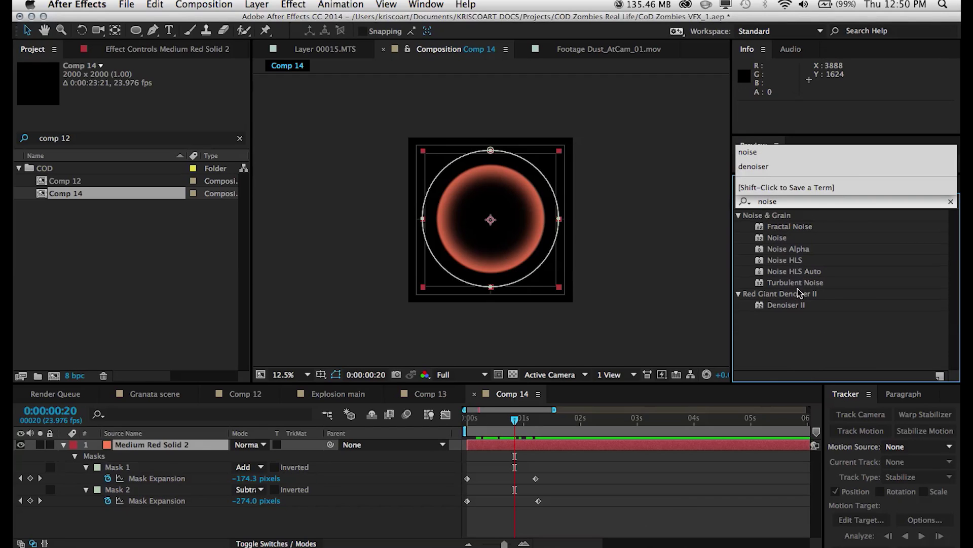
# Apply Fractal Noise to the red solid and keyframe its Evolution from 0 to 1x
pyautogui.moveTo(790, 226); pyautogui.dragTo(538, 450)
pyautogui.scroll(1, 491, 272)
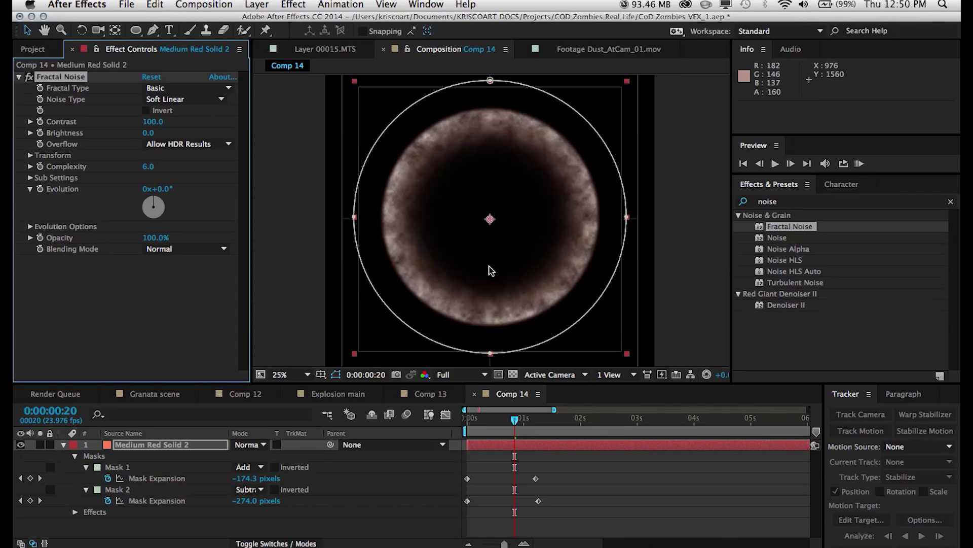
pyautogui.moveTo(486, 434); pyautogui.dragTo(451, 431)
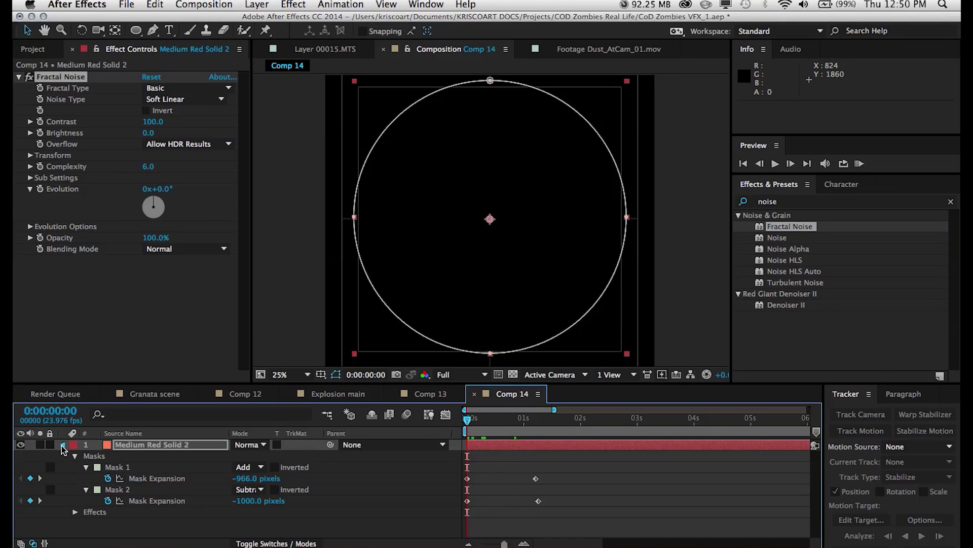
pyautogui.click(63, 444)
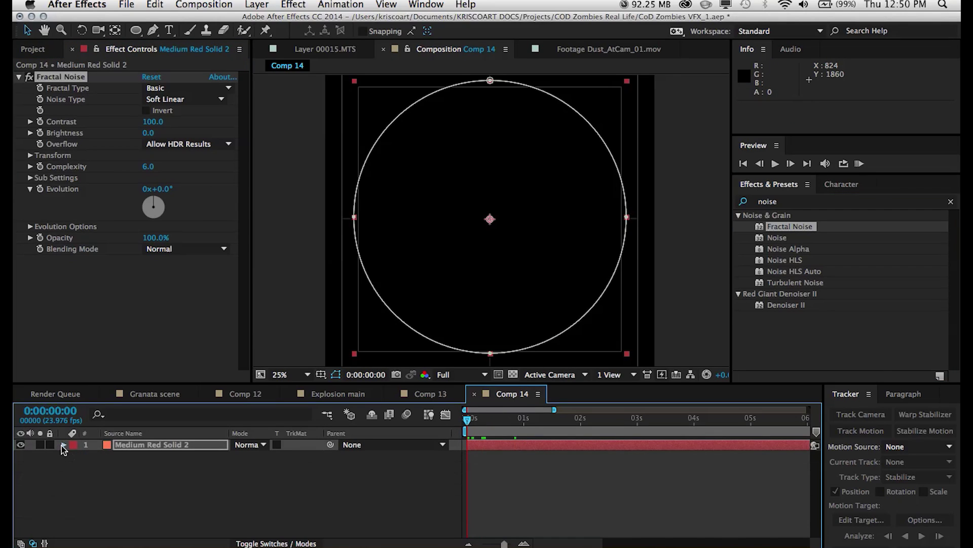
pyautogui.click(40, 189)
pyautogui.moveTo(611, 420); pyautogui.dragTo(576, 428)
pyautogui.moveTo(145, 188); pyautogui.dragTo(157, 189)
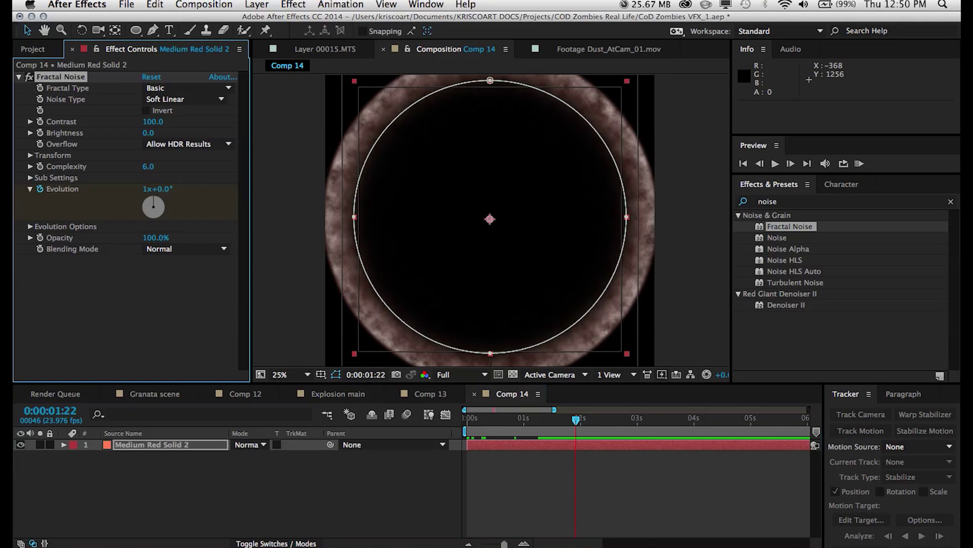
pyautogui.moveTo(499, 420); pyautogui.dragTo(516, 420)
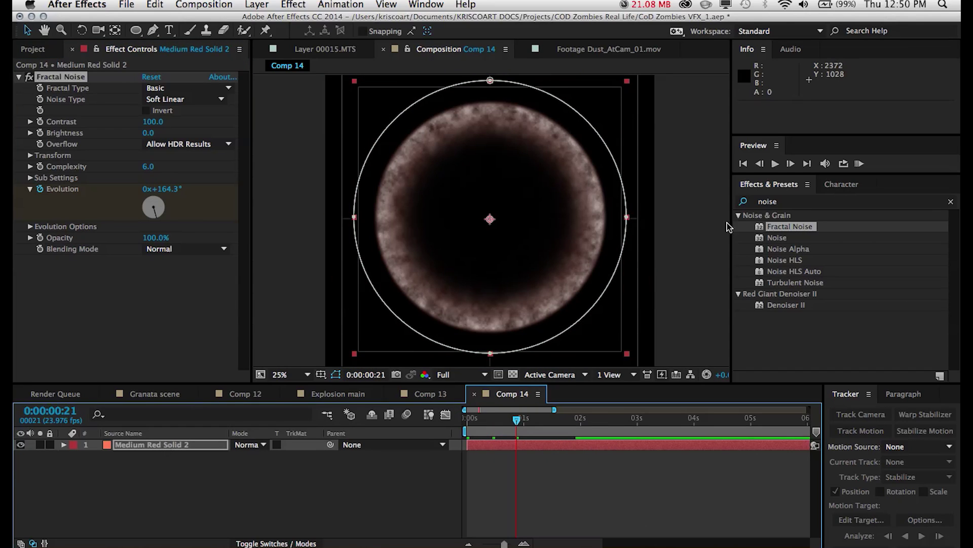
# Apply Turbulent Displace, found by searching 'turb', to the ring solid
pyautogui.click(790, 201)
pyautogui.write('turb')
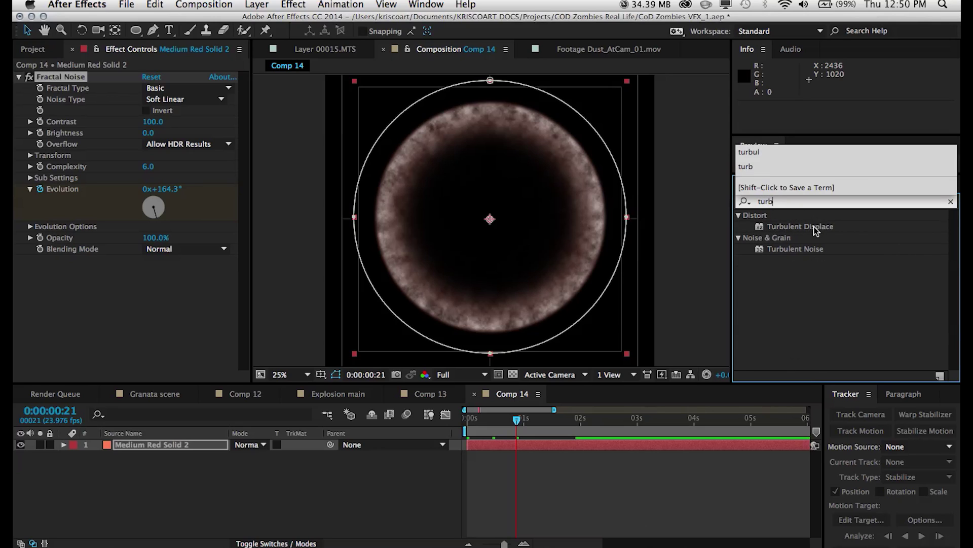
pyautogui.moveTo(816, 230); pyautogui.dragTo(500, 446)
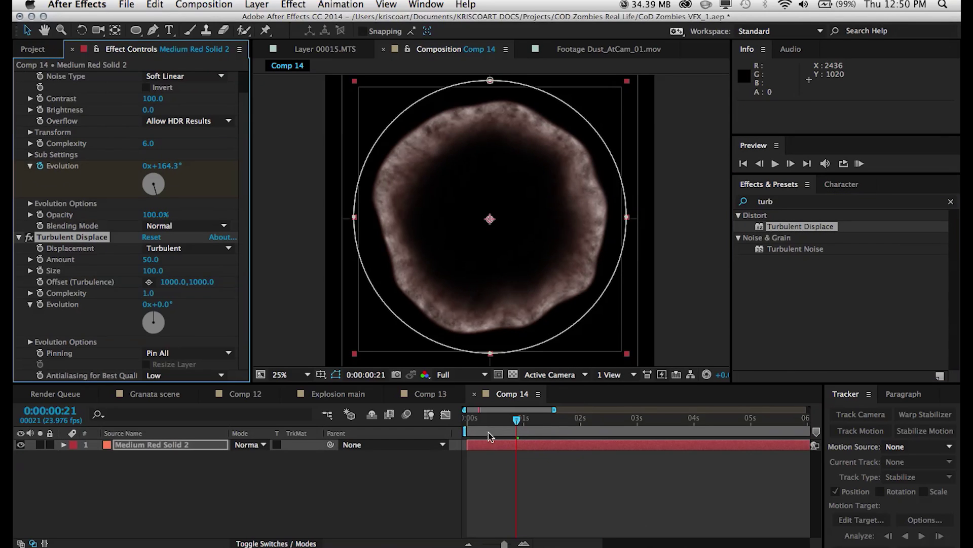
# Animate Turbulent Displace Evolution to 1x at 0:00:01:23 and reduce Size to 62
pyautogui.click(470, 427)
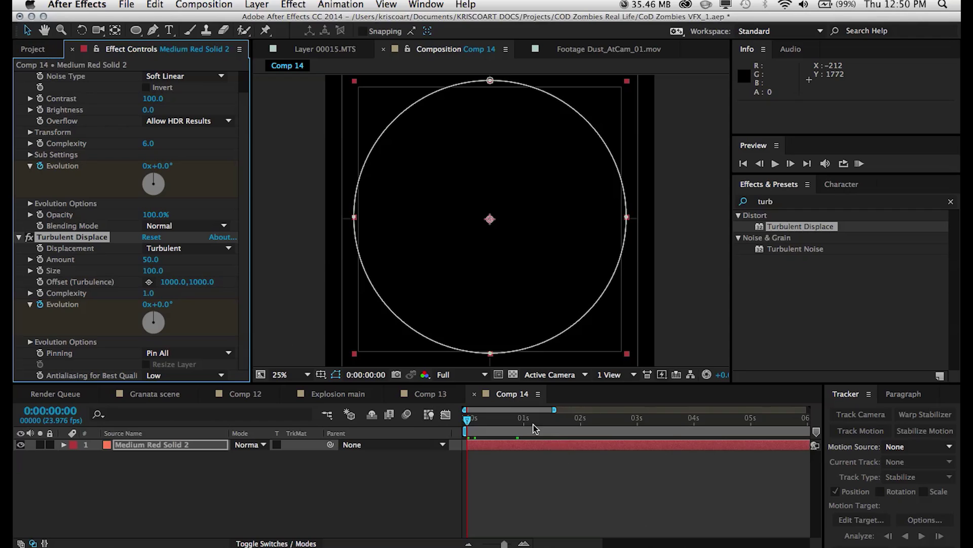
pyautogui.click(581, 427)
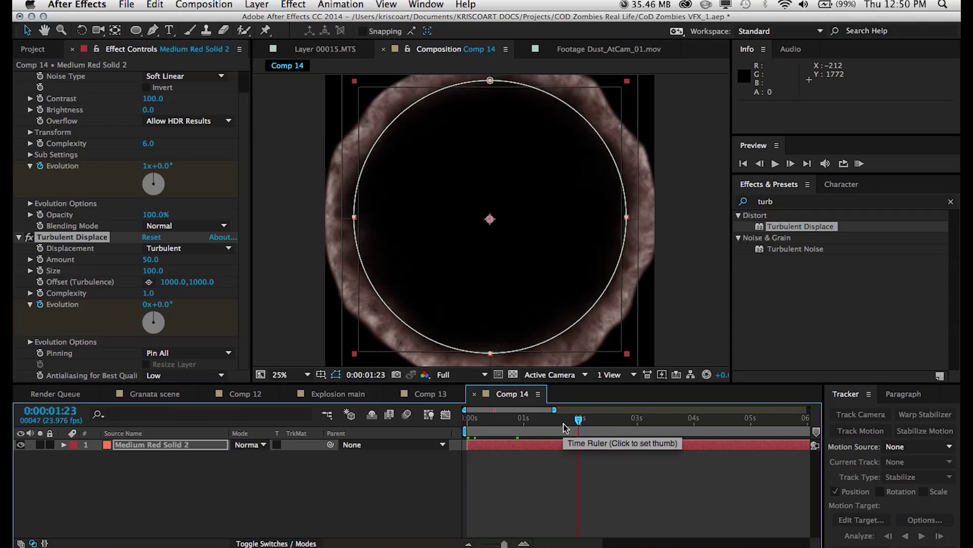
pyautogui.click(152, 304)
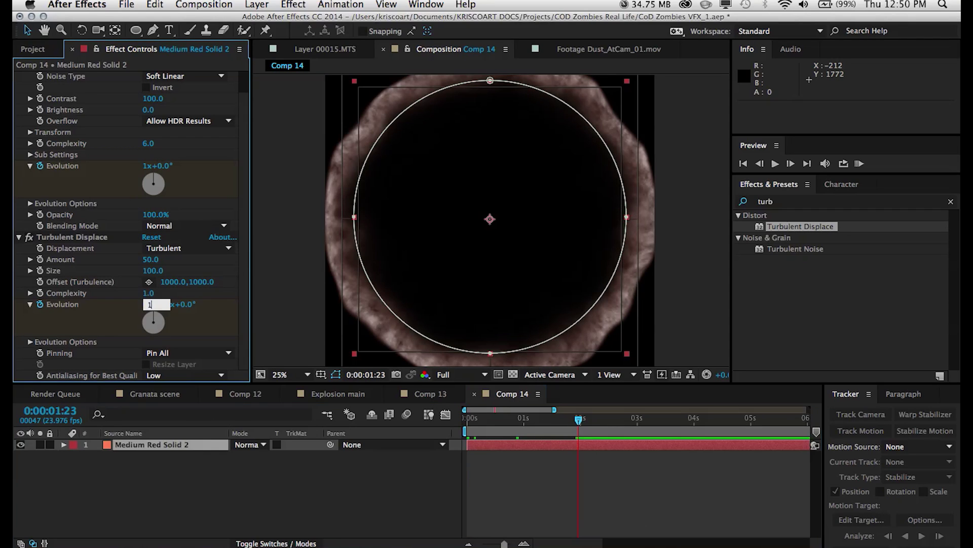
pyautogui.write('1x')
pyautogui.press('Return')
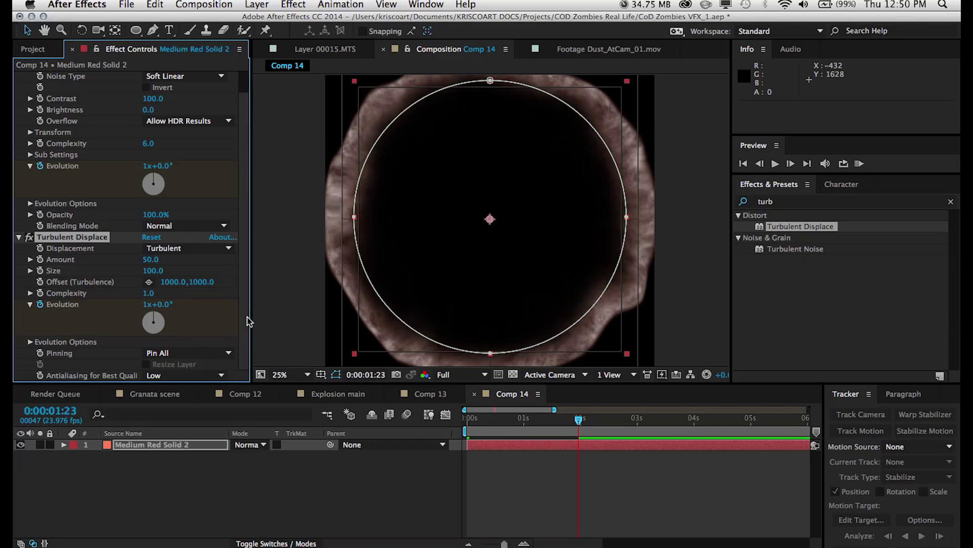
pyautogui.moveTo(141, 270); pyautogui.dragTo(102, 274)
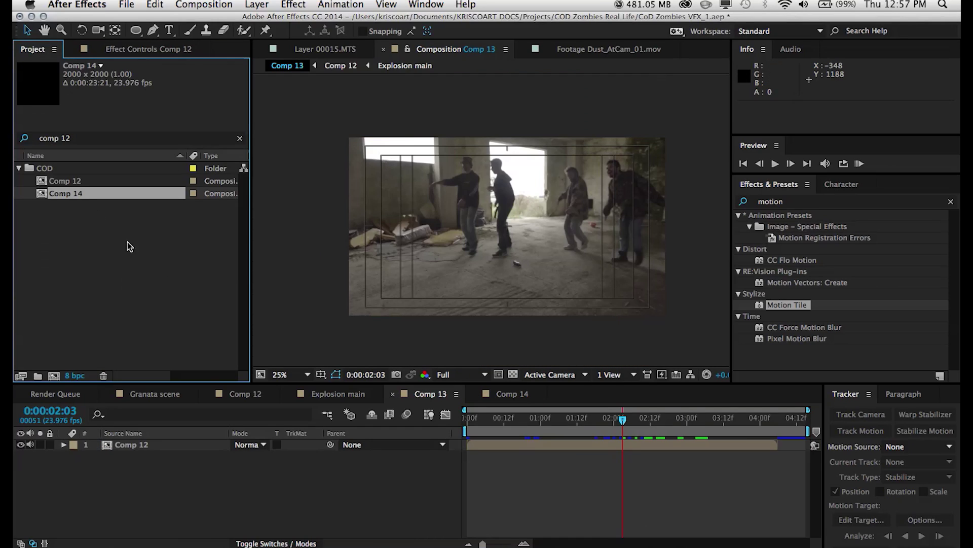
# Add Comp 14 above Comp 12 in Comp 13, starting at 0:00:02:06, with 3D enabled
pyautogui.click(72, 185)
pyautogui.click(72, 190)
pyautogui.moveTo(72, 194); pyautogui.dragTo(211, 443)
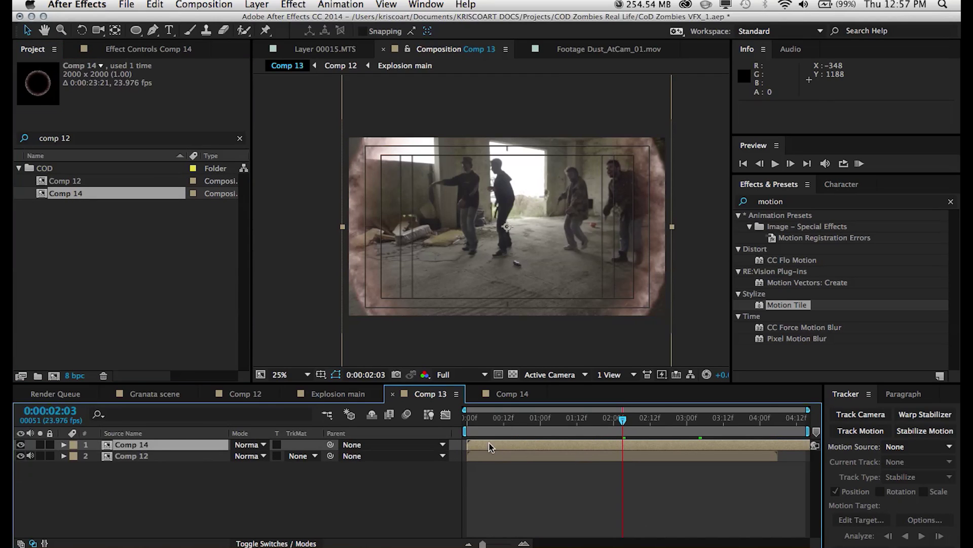
pyautogui.moveTo(611, 421); pyautogui.dragTo(648, 420)
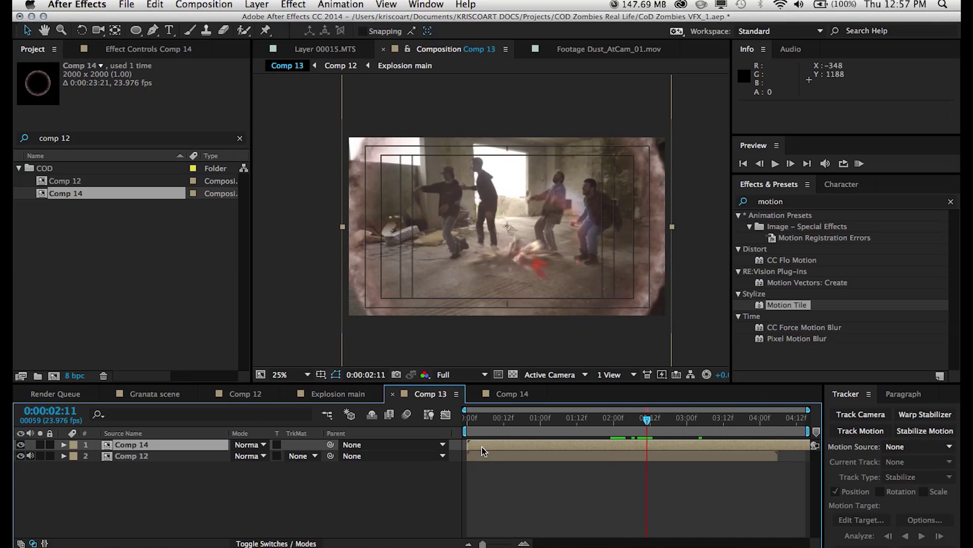
pyautogui.moveTo(482, 446); pyautogui.dragTo(645, 451)
pyautogui.press('F4')
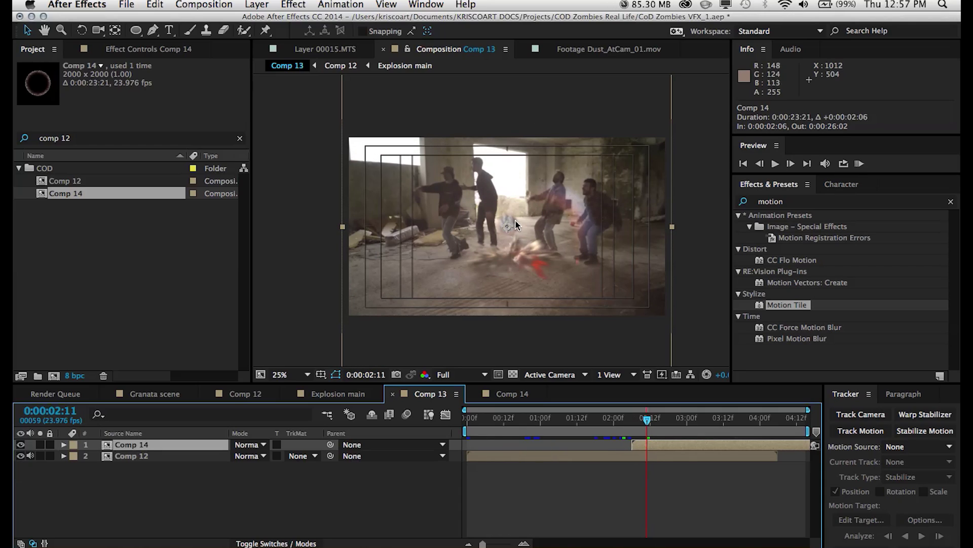
pyautogui.click(306, 445)
# Tilt the Comp 14 layer flat to 280° X orientation and scale it to 161%
pyautogui.click(81, 30)
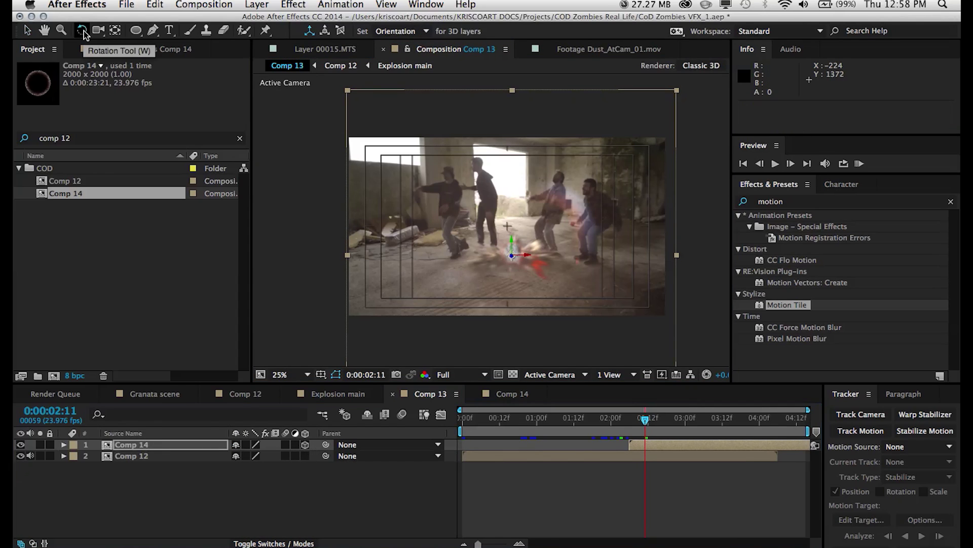
pyautogui.moveTo(583, 243); pyautogui.dragTo(583, 321)
pyautogui.moveTo(645, 419); pyautogui.dragTo(685, 420)
pyautogui.moveTo(527, 260); pyautogui.dragTo(527, 224)
pyautogui.press('s')
pyautogui.moveTo(351, 452); pyautogui.dragTo(339, 453)
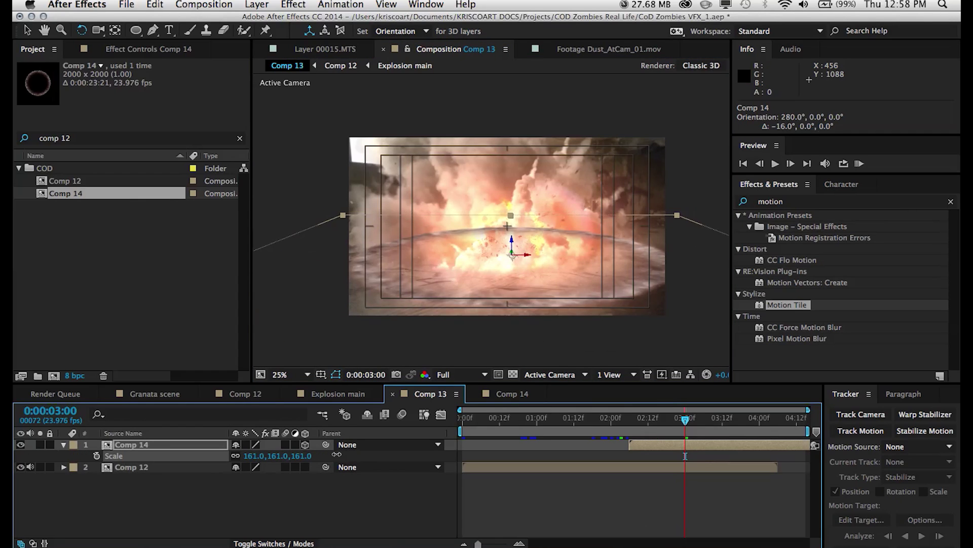
pyautogui.moveTo(685, 421)
pyautogui.mouseDown()
pyautogui.moveTo(645, 421)
pyautogui.moveTo(677, 421)
pyautogui.mouseUp()
# Open Comp 14 and select the ring solid's Mask Expansion keyframes
pyautogui.doubleClick(639, 443)
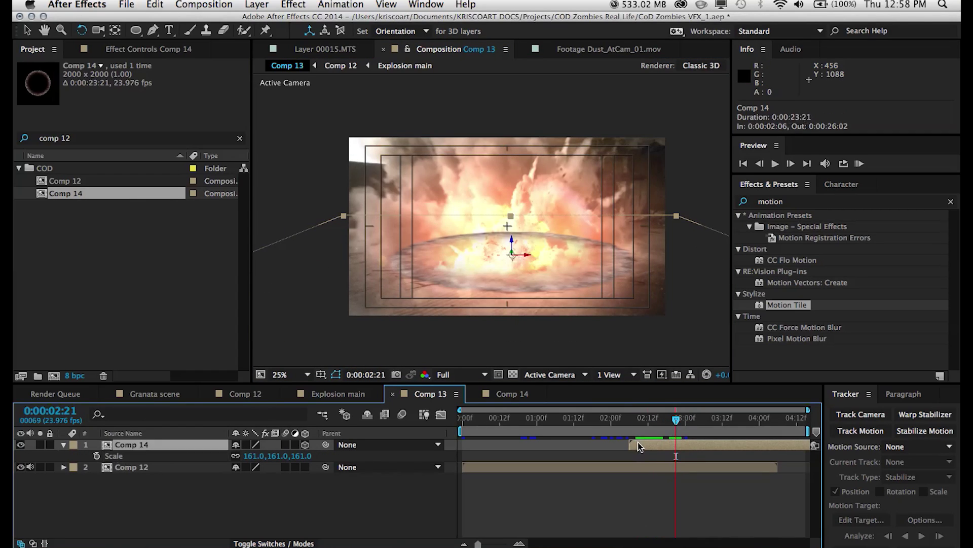
pyautogui.press('u')
pyautogui.moveTo(555, 463); pyautogui.dragTo(467, 495)
# Apply Easy Ease to the Mask Expansion keyframes and lengthen the end eases for Masks 1 and 2
pyautogui.rightClick(468, 491)
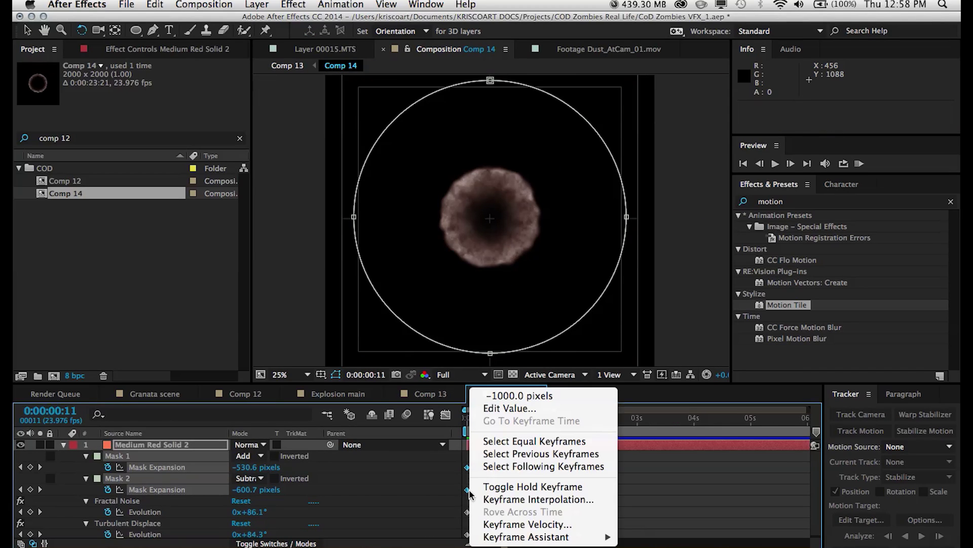
pyautogui.moveTo(525, 536)
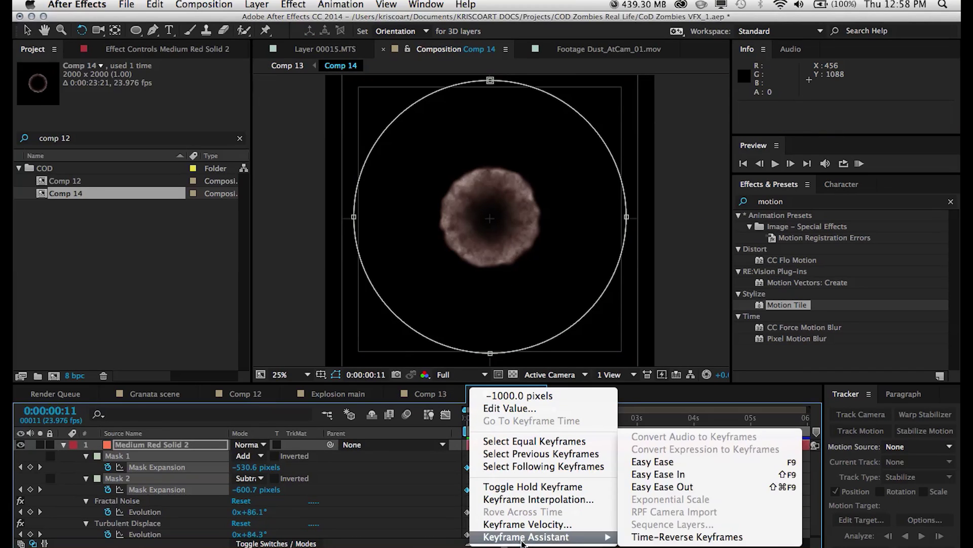
pyautogui.click(652, 461)
pyautogui.click(446, 415)
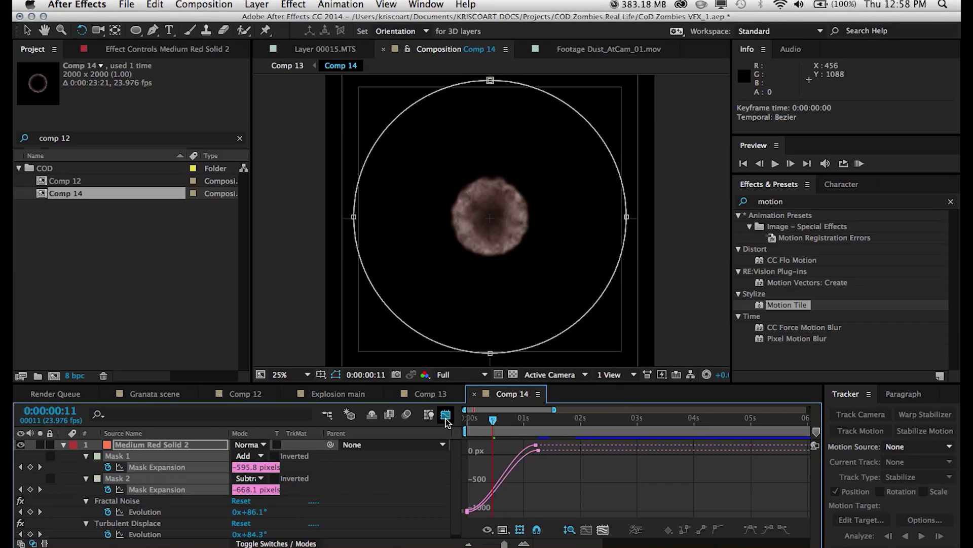
pyautogui.click(536, 448)
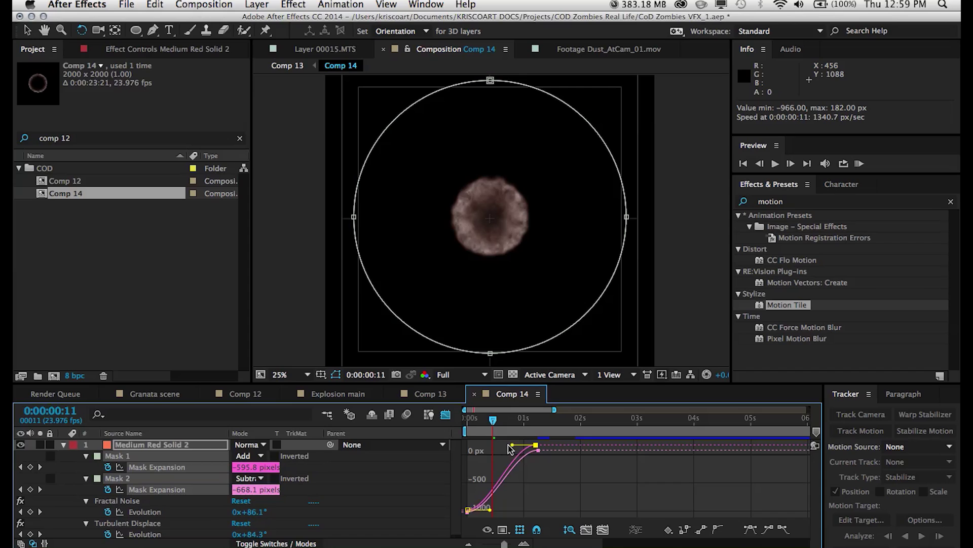
pyautogui.moveTo(510, 449); pyautogui.dragTo(450, 449)
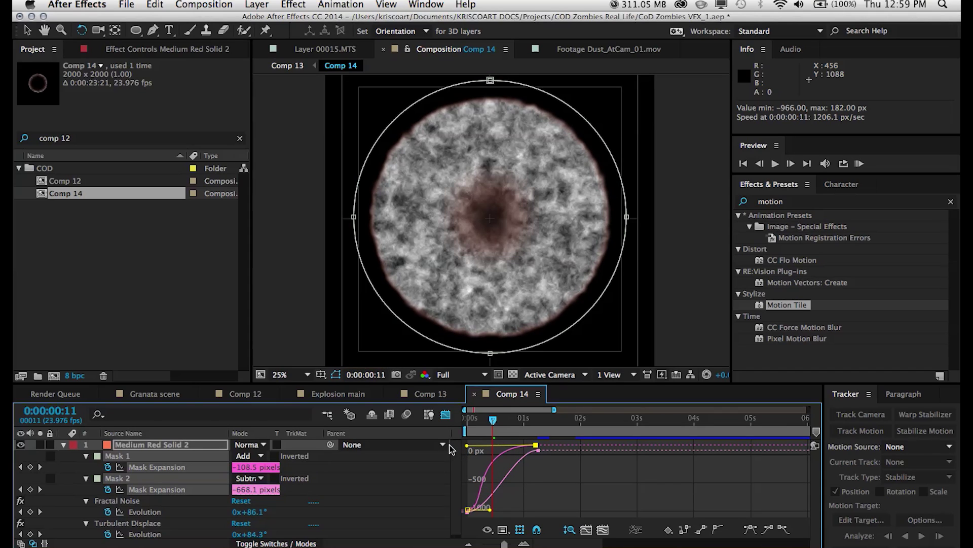
pyautogui.click(538, 451)
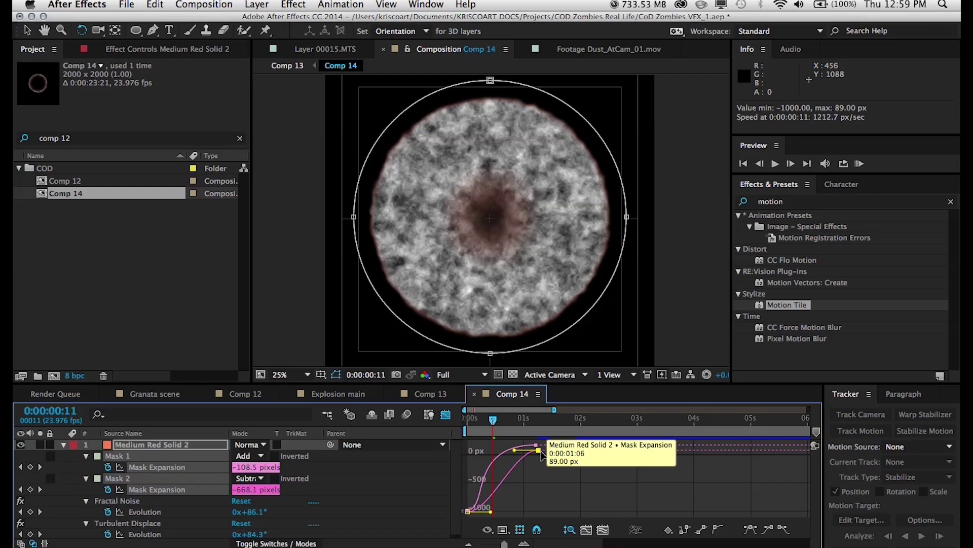
pyautogui.moveTo(498, 449); pyautogui.dragTo(464, 449)
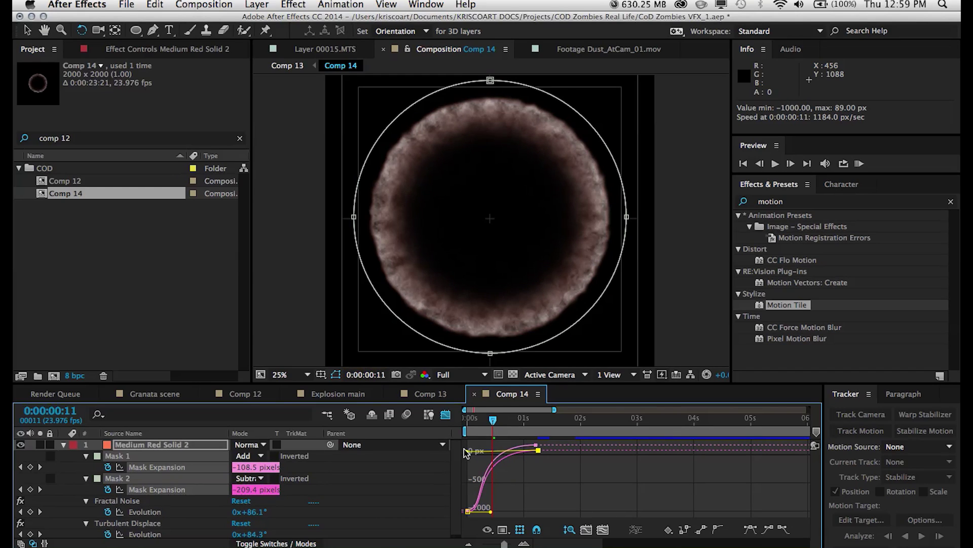
# Play back and step frame by frame through the early frames of the ring burst
pyautogui.moveTo(494, 419)
pyautogui.mouseDown()
pyautogui.moveTo(474, 419)
pyautogui.moveTo(499, 418)
pyautogui.mouseUp()
pyautogui.press('space')
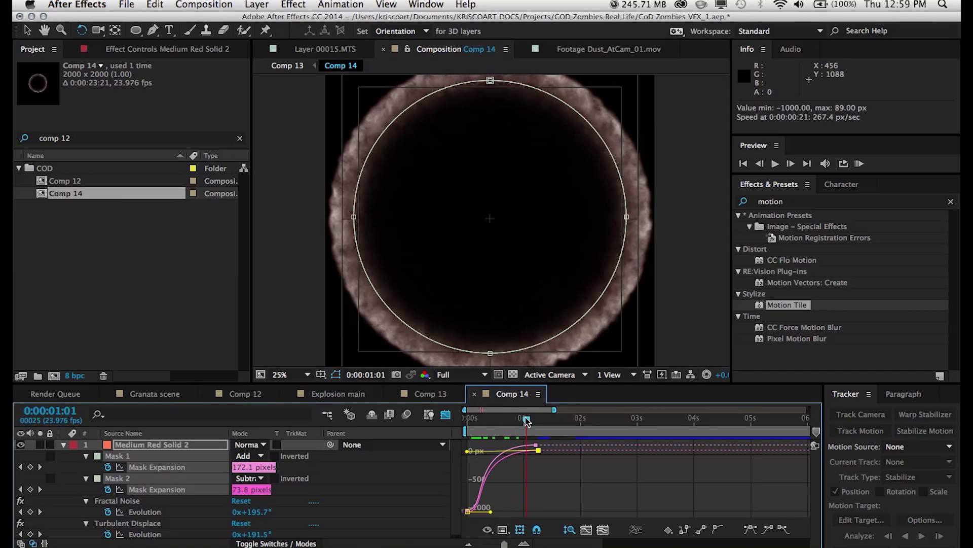
pyautogui.click(482, 426)
pyautogui.click(524, 544)
pyautogui.click(523, 543)
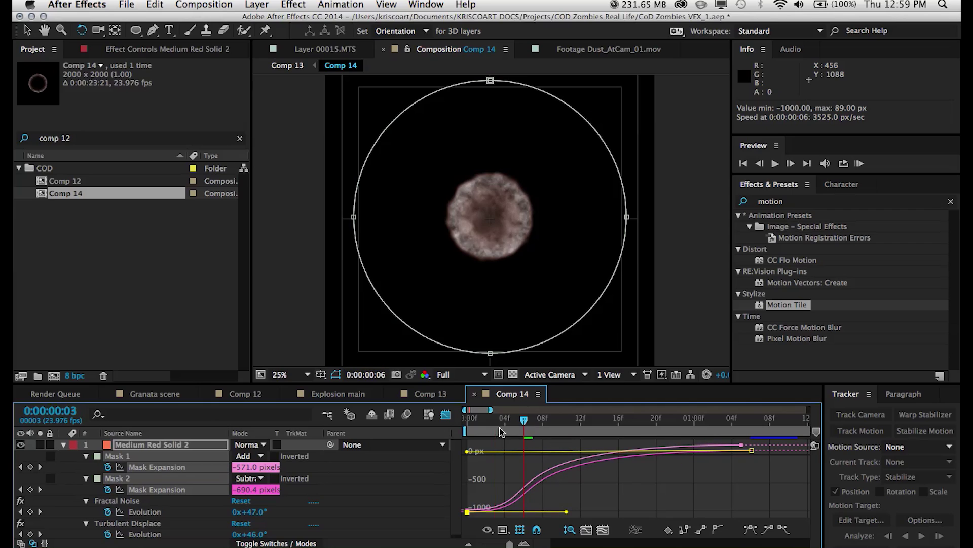
pyautogui.moveTo(502, 430); pyautogui.dragTo(647, 430)
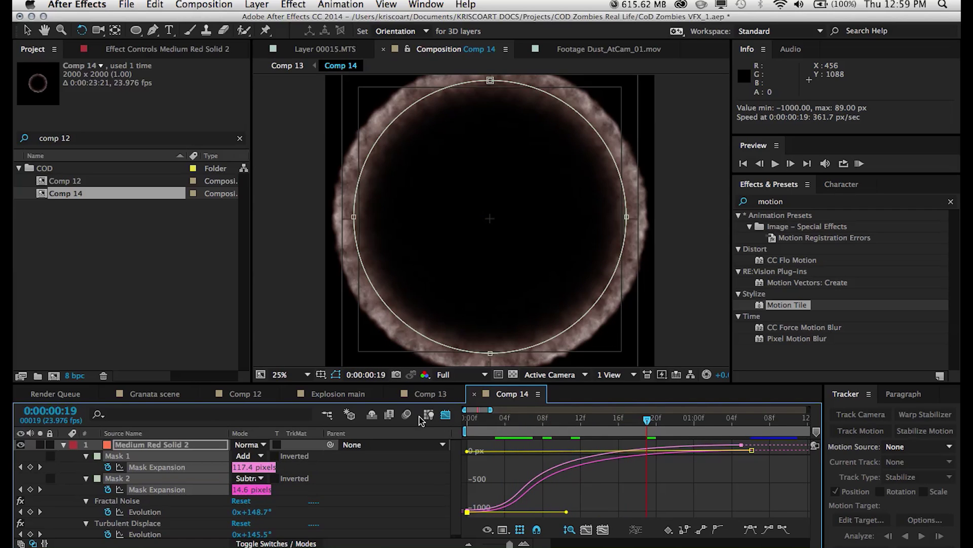
# Move the two ending Mask Expansion keyframes one frame earlier and return to Comp 13
pyautogui.click(446, 415)
pyautogui.moveTo(731, 457); pyautogui.dragTo(767, 491)
pyautogui.moveTo(708, 493); pyautogui.dragTo(699, 493)
pyautogui.click(421, 393)
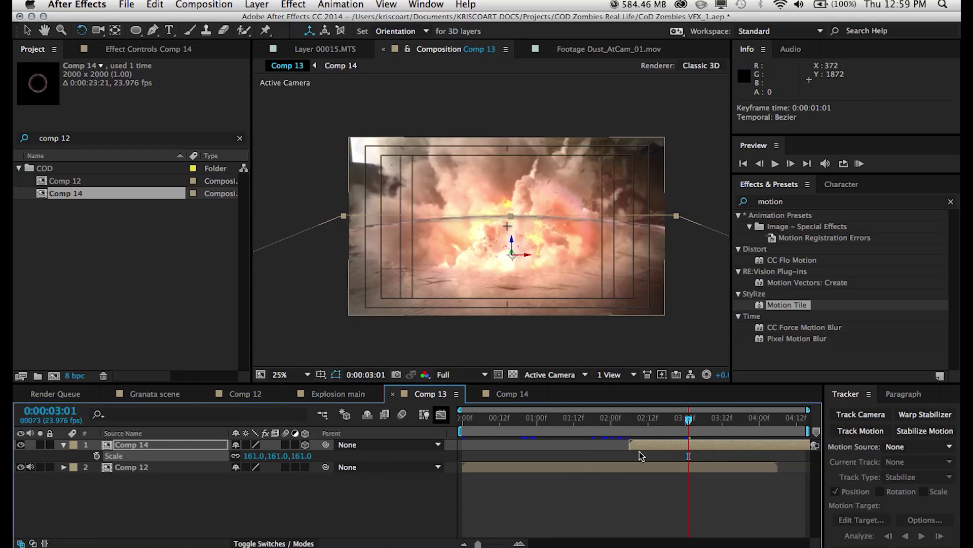
# At 0:00:02:13, draw a curved mask path around the rings on the Comp 14 layer
pyautogui.click(637, 424)
pyautogui.moveTo(638, 424); pyautogui.dragTo(650, 424)
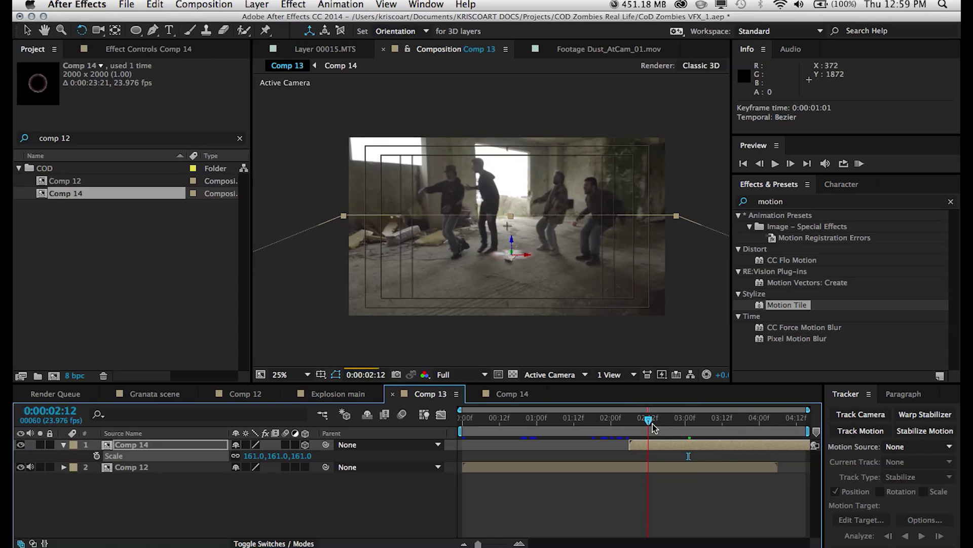
pyautogui.press('g')
pyautogui.click(267, 161)
pyautogui.moveTo(397, 259); pyautogui.dragTo(418, 259)
pyautogui.moveTo(682, 244); pyautogui.dragTo(702, 226)
pyautogui.press(',')
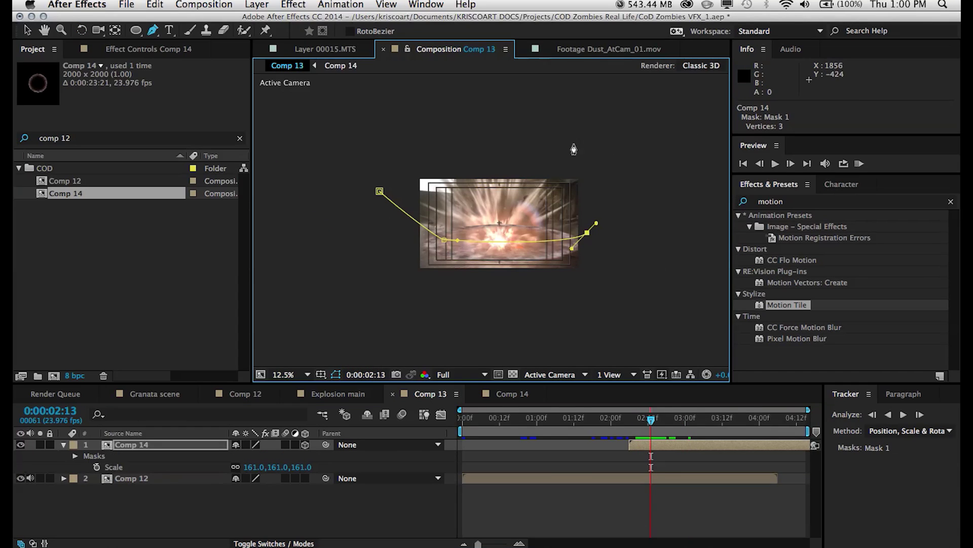
pyautogui.click(381, 193)
pyautogui.press('v')
pyautogui.press('.')
pyautogui.moveTo(701, 226); pyautogui.dragTo(716, 171)
# Set Mask 1 to Subtract with a 100-pixel feather
pyautogui.press('u')
pyautogui.press('m')
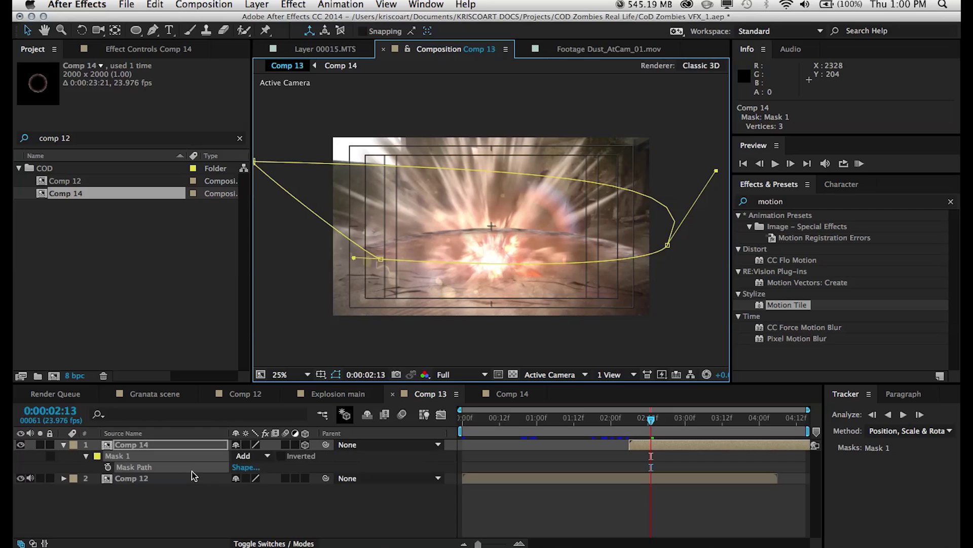
pyautogui.click(255, 456)
pyautogui.click(259, 486)
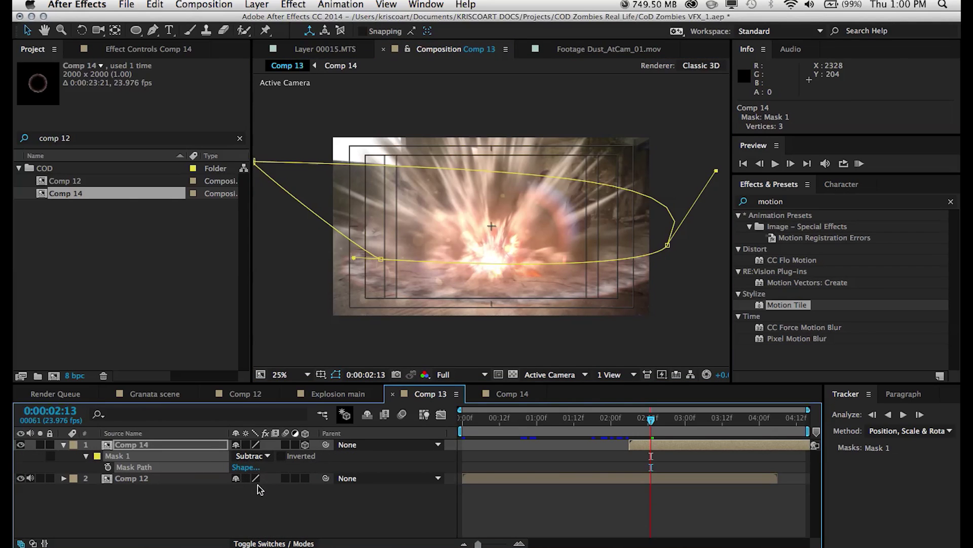
pyautogui.press('f')
pyautogui.moveTo(248, 469); pyautogui.dragTo(303, 455)
pyautogui.click(293, 501)
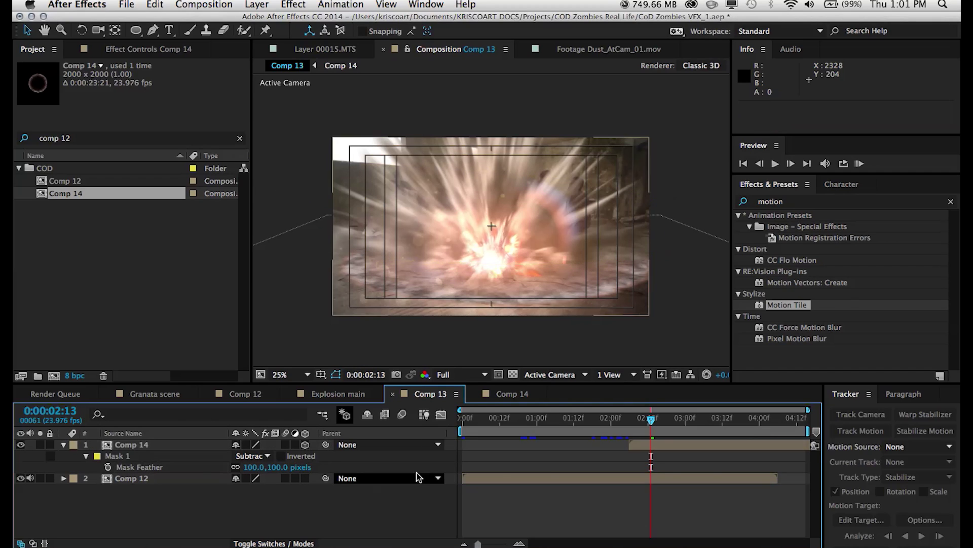
# Start the Comp 14 layer two frames later, discarding an extra Comp 14 copy
pyautogui.moveTo(649, 445); pyautogui.dragTo(657, 424)
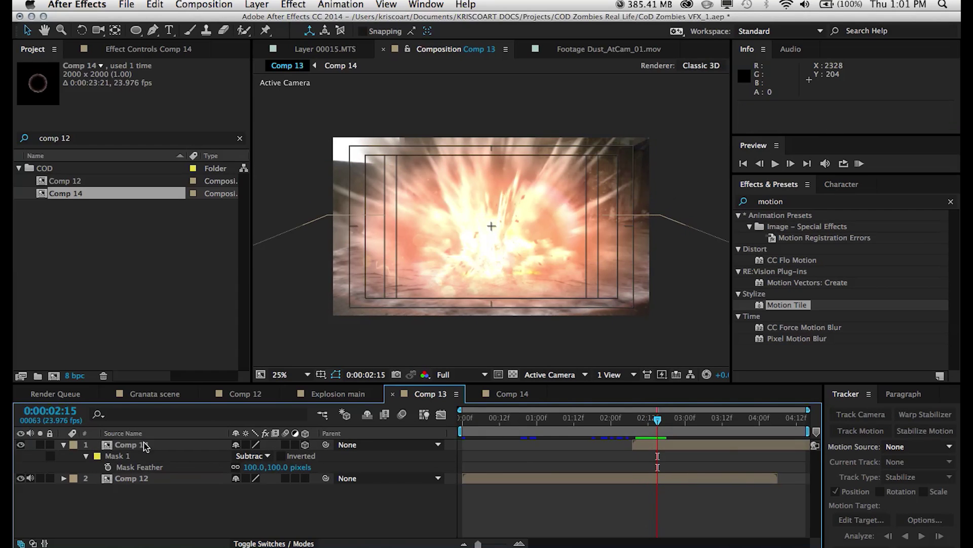
pyautogui.click(71, 193)
pyautogui.moveTo(122, 425); pyautogui.dragTo(133, 439)
pyautogui.moveTo(472, 445); pyautogui.dragTo(658, 445)
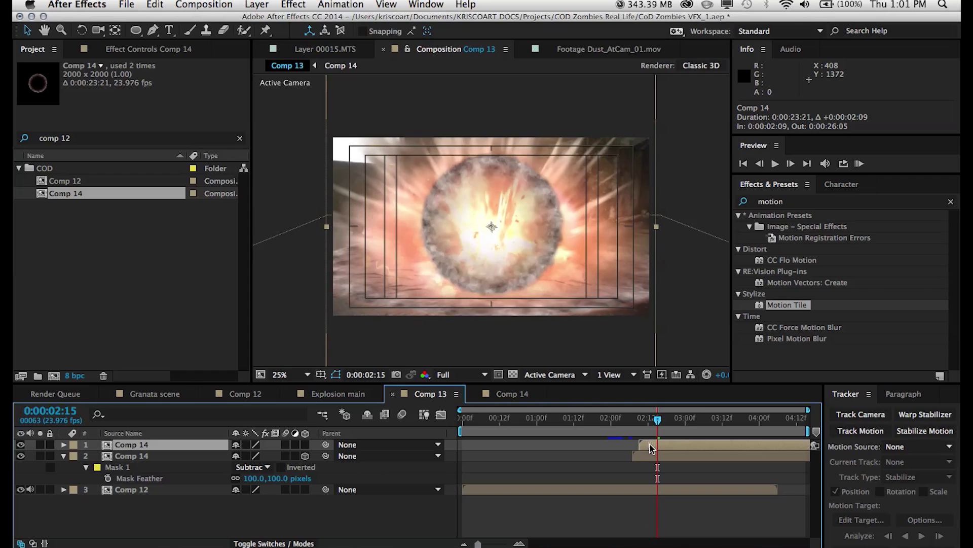
pyautogui.press('Delete')
# Duplicate Comp 14 in the Project panel to create Comp 15
pyautogui.click(50, 190)
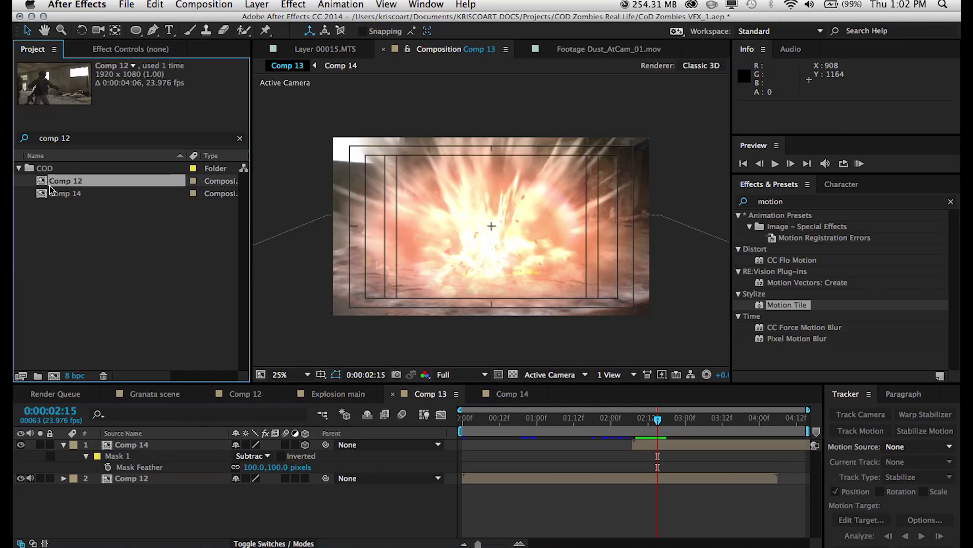
pyautogui.press('super+v')
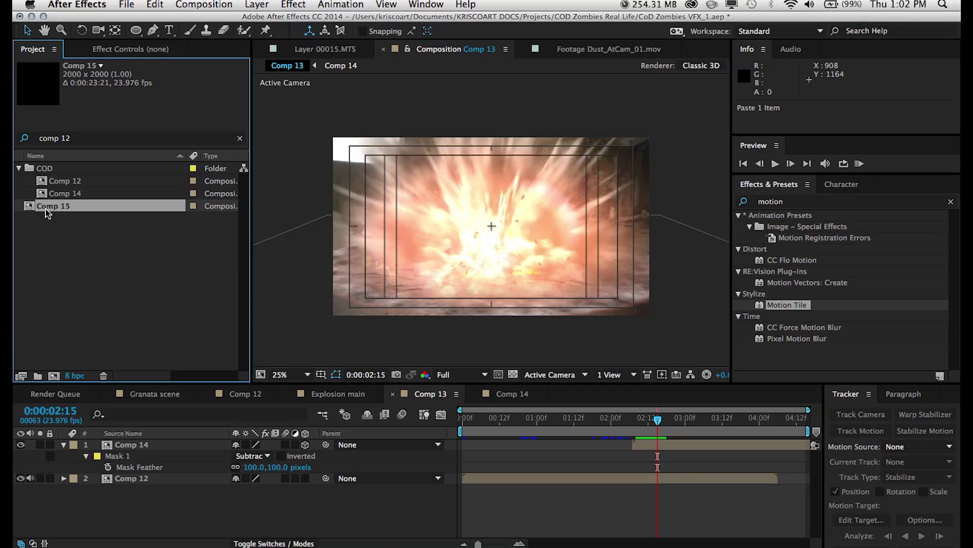
pyautogui.moveTo(54, 211)
pyautogui.mouseDown()
pyautogui.moveTo(61, 245)
pyautogui.moveTo(49, 211)
pyautogui.mouseUp()
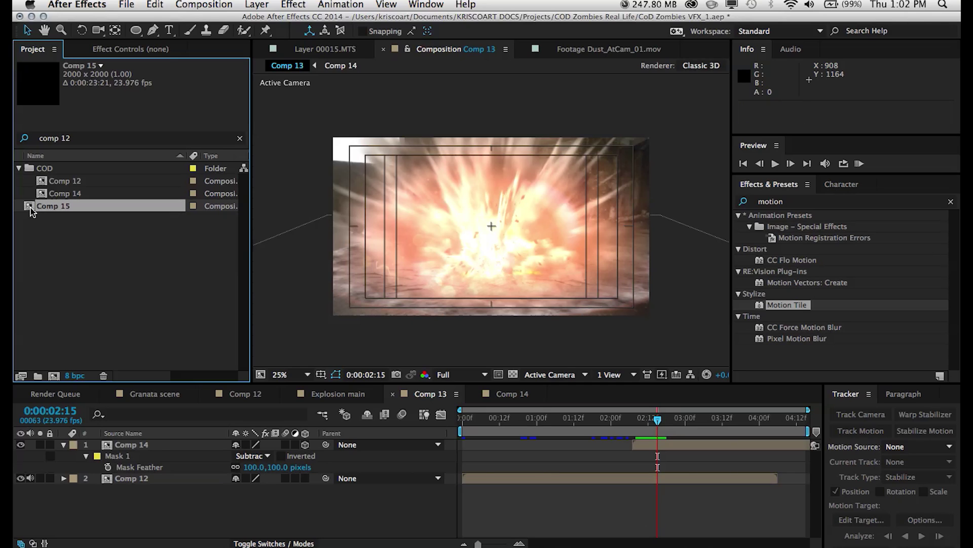
# In Comp 15, shift the Mask Expansion keyframe earlier, then return to Comp 13
pyautogui.doubleClick(30, 208)
pyautogui.press('u')
pyautogui.press('u')
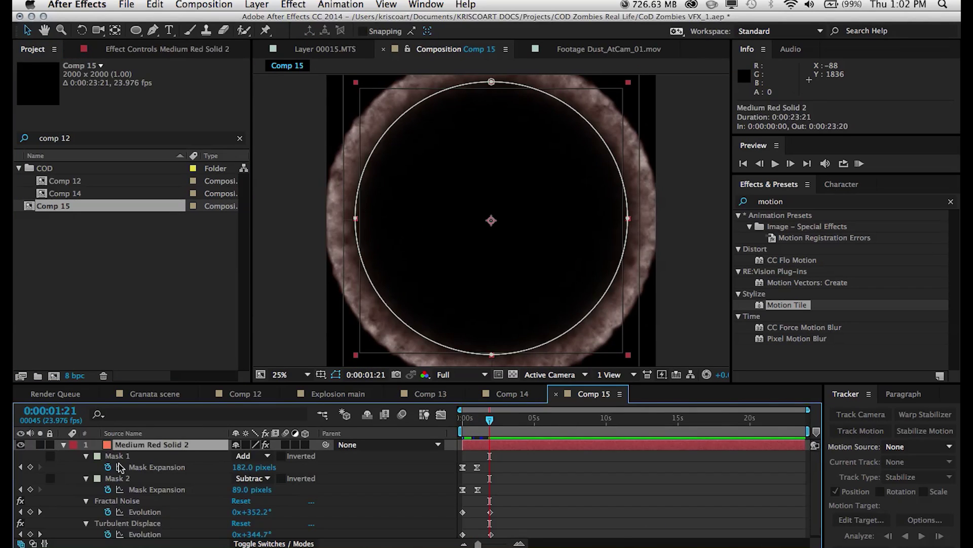
pyautogui.moveTo(478, 543); pyautogui.dragTo(492, 543)
pyautogui.moveTo(492, 467); pyautogui.dragTo(505, 489)
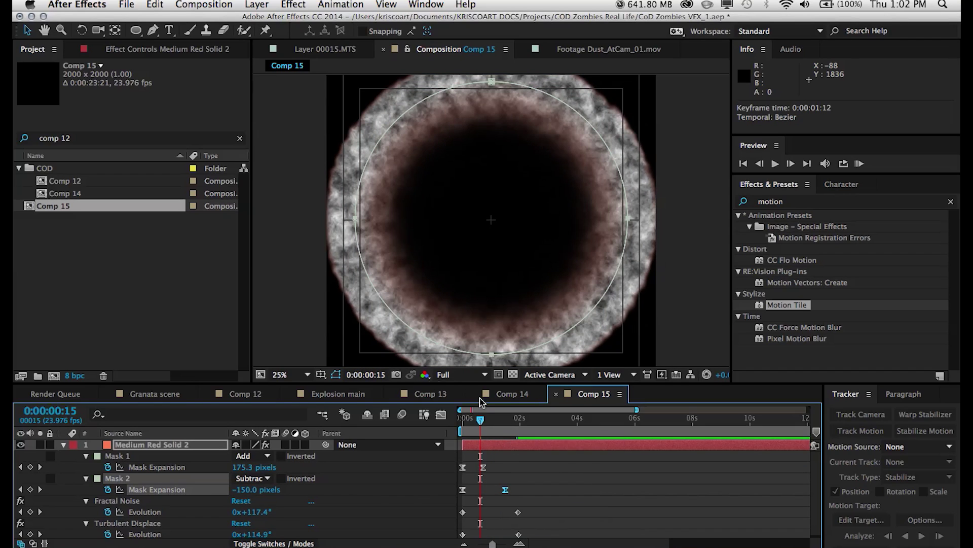
pyautogui.click(512, 394)
pyautogui.click(414, 394)
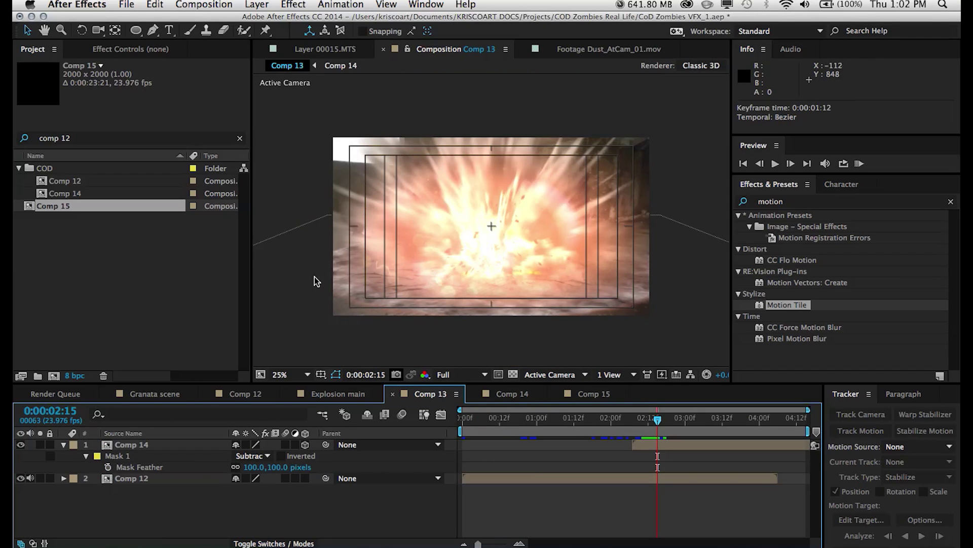
# Place Comp 15 above Comp 14, starting around 2:08, and check the 2:15 explosion frame
pyautogui.moveTo(72, 205); pyautogui.dragTo(162, 445)
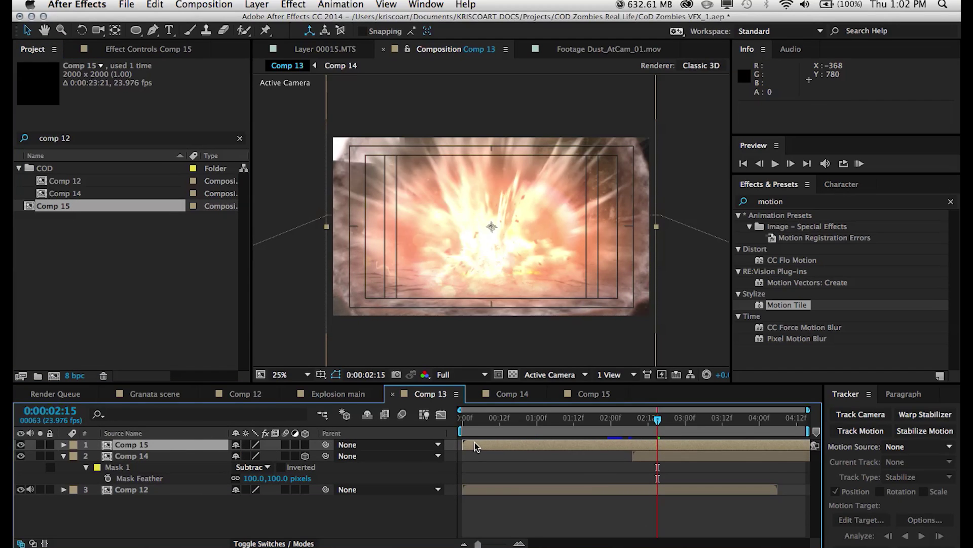
pyautogui.moveTo(475, 446); pyautogui.dragTo(651, 443)
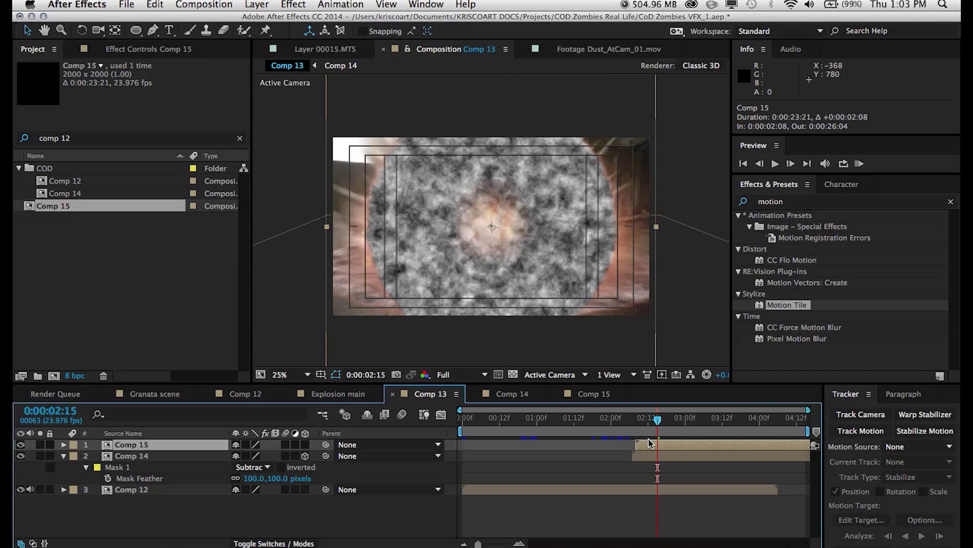
pyautogui.click(645, 417)
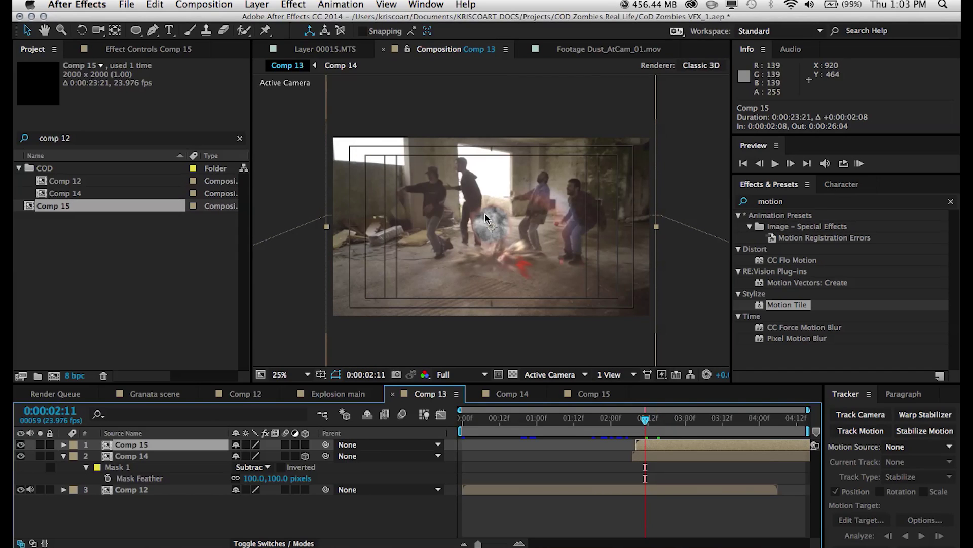
pyautogui.click(633, 417)
pyautogui.moveTo(634, 417); pyautogui.dragTo(658, 423)
# Draw and reshape a large elliptical mask on the Comp 15 layer
pyautogui.press('q')
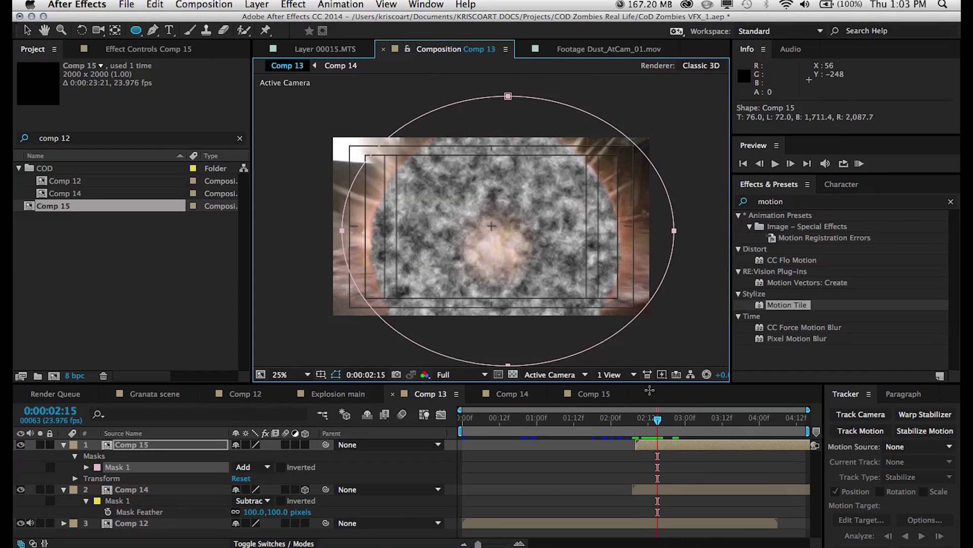
pyautogui.moveTo(658, 424); pyautogui.dragTo(689, 420)
pyautogui.press('v')
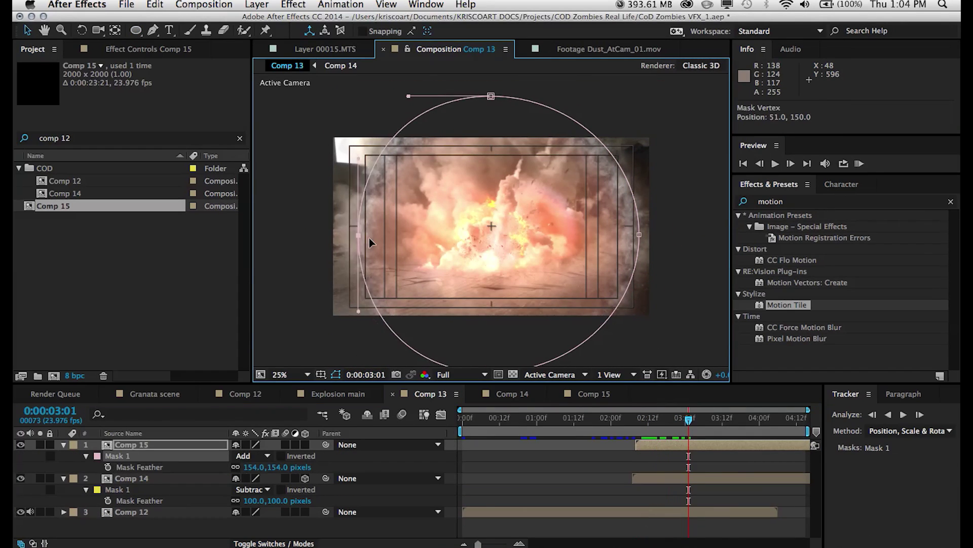
pyautogui.moveTo(342, 235); pyautogui.dragTo(368, 238)
pyautogui.click(639, 236)
pyautogui.moveTo(639, 236); pyautogui.dragTo(583, 243)
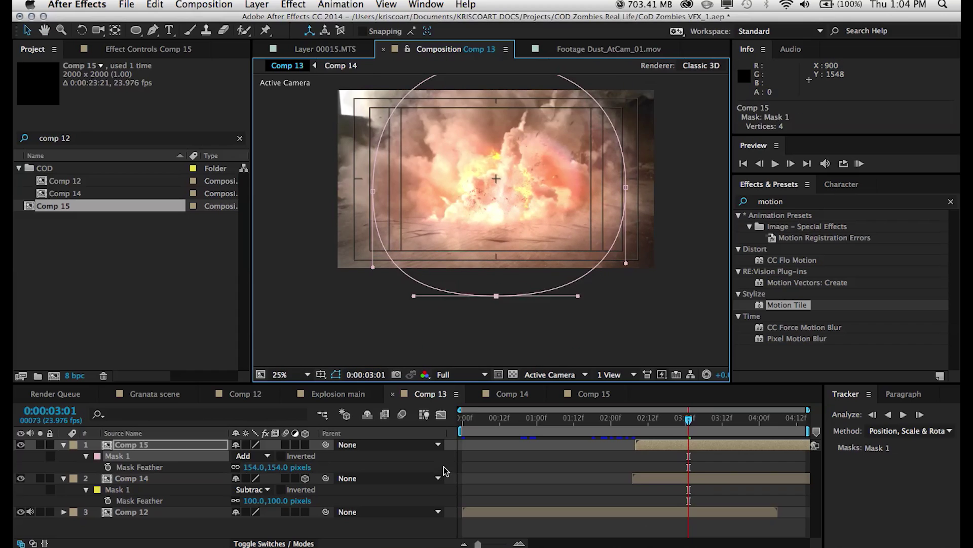
pyautogui.click(150, 515)
pyautogui.press('pageup')
pyautogui.press('pageup')
pyautogui.press('pageup')
pyautogui.press('pageup')
pyautogui.press('pageup')
# Set Comp 15's opacity to 77% and select both ring layers
pyautogui.click(132, 478)
pyautogui.click(131, 445)
pyautogui.press('t')
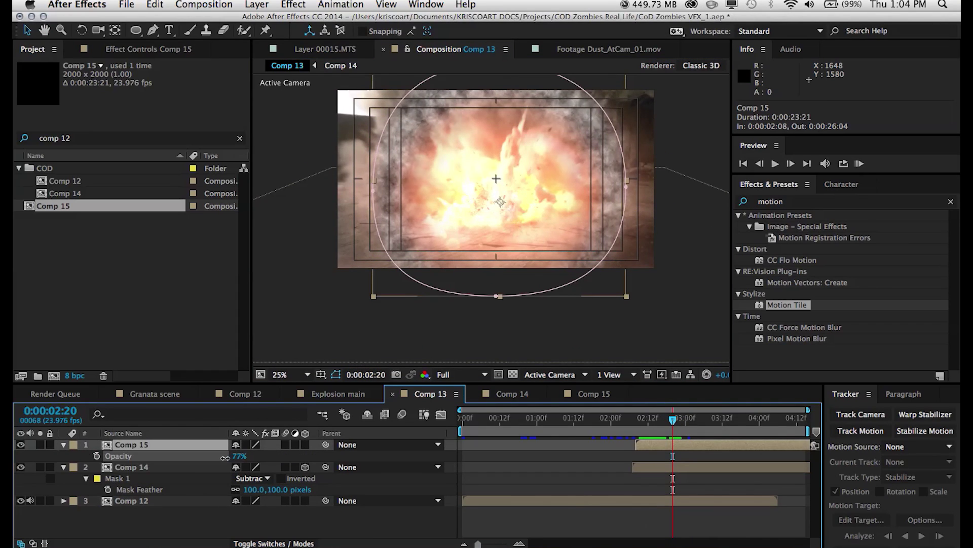
pyautogui.click(131, 466)
pyautogui.keyDown('shift'); pyautogui.click(131, 444); pyautogui.keyUp('shift')
# Pre-compose the two ring layers into a precomp named Displacement Map
pyautogui.click(256, 4)
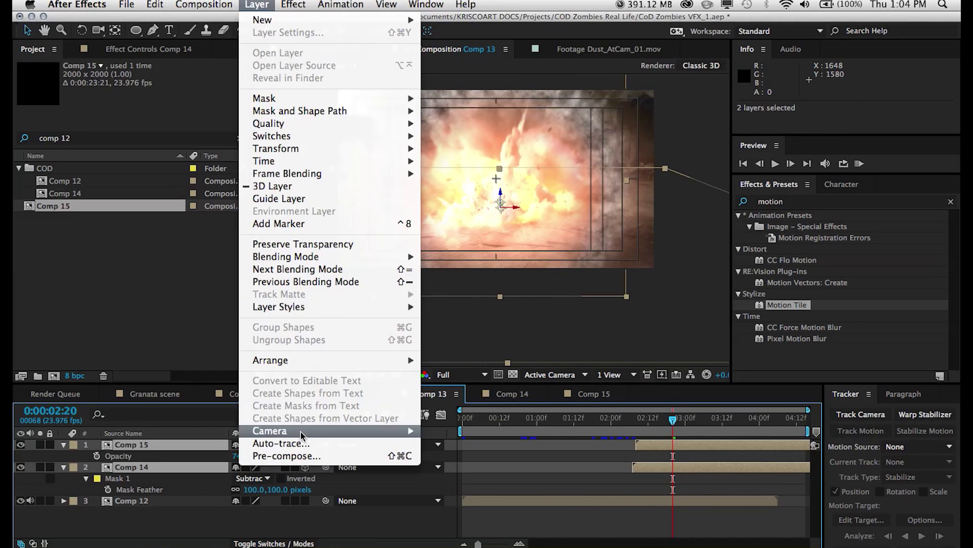
pyautogui.click(268, 459)
pyautogui.write('Displacement Map')
pyautogui.press('Return')
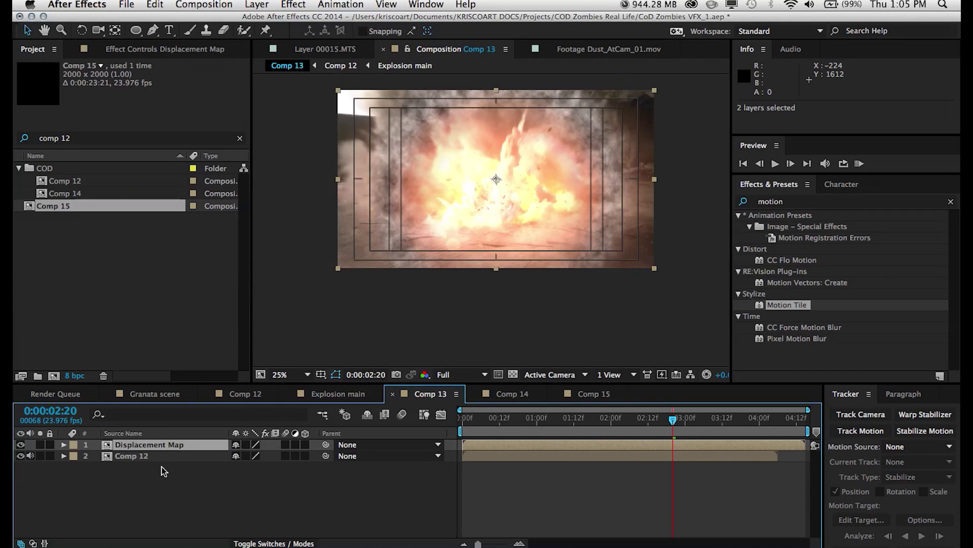
# Apply the Displacement Map effect to the Comp 12 footage layer
pyautogui.click(160, 456)
pyautogui.click(133, 51)
pyautogui.click(783, 203)
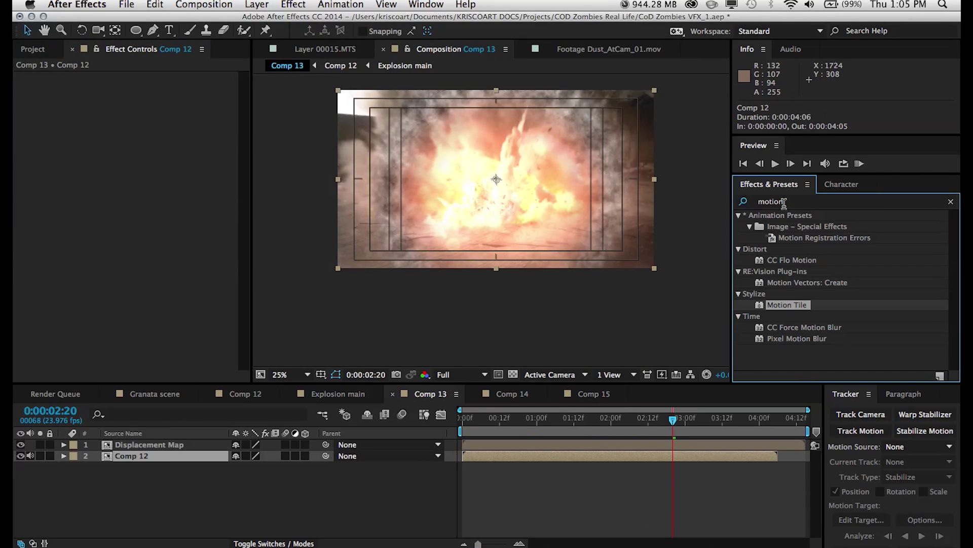
pyautogui.press('BackSpace')
pyautogui.write('displ')
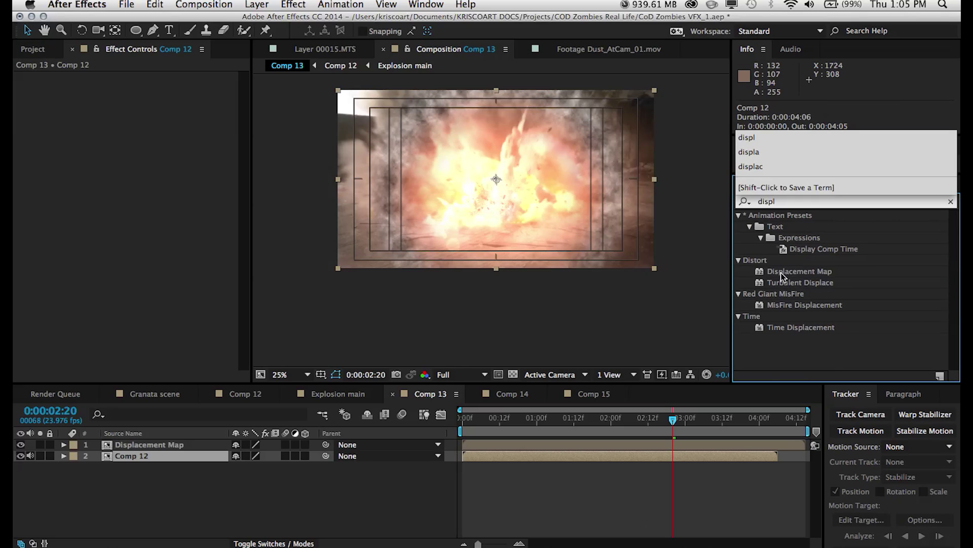
pyautogui.moveTo(783, 277); pyautogui.dragTo(580, 458)
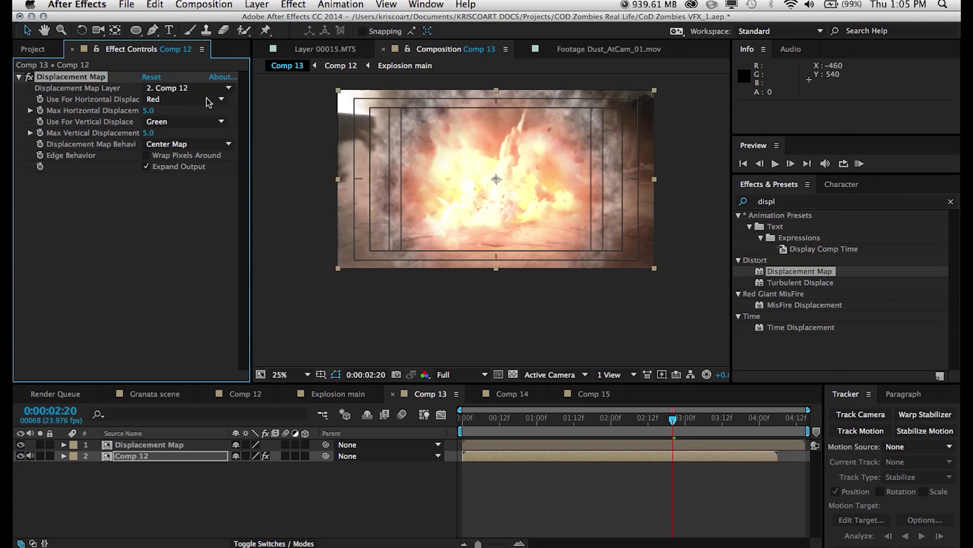
# Use the Displacement Map precomp as the map layer with max horizontal displacement 30
pyautogui.click(183, 87)
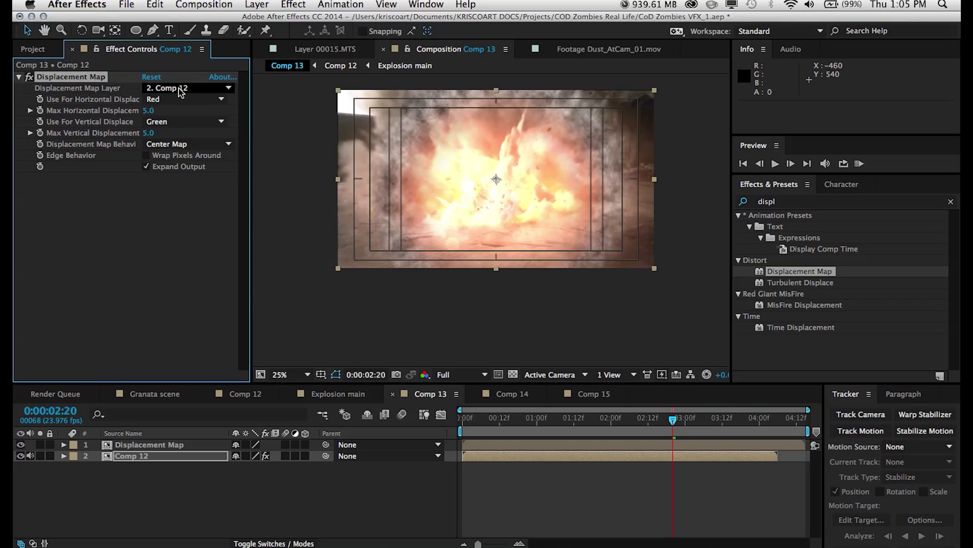
pyautogui.click(181, 89)
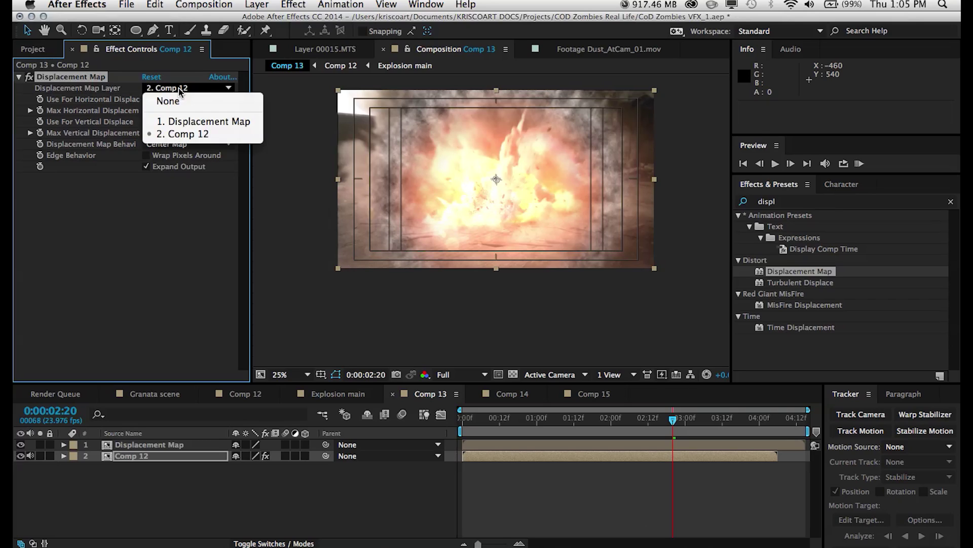
pyautogui.click(182, 121)
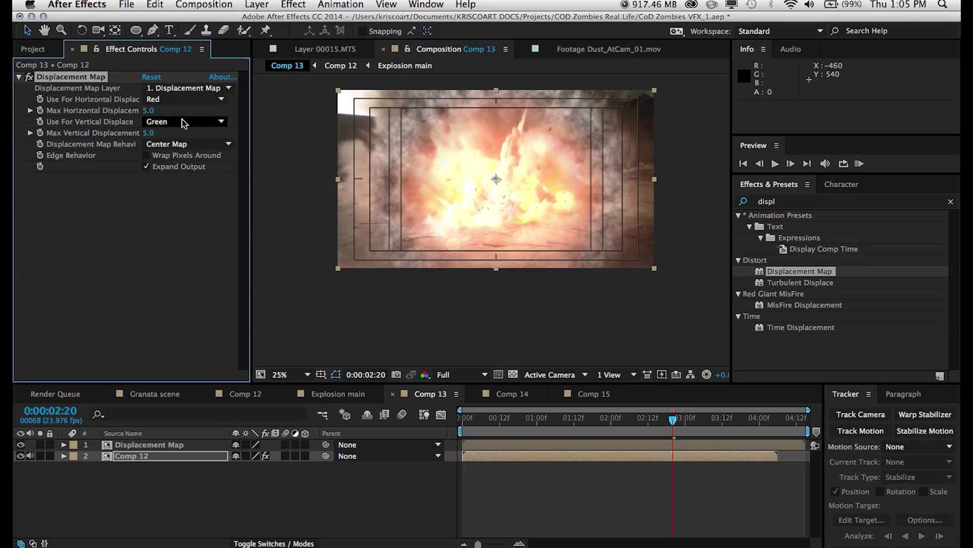
pyautogui.click(148, 111)
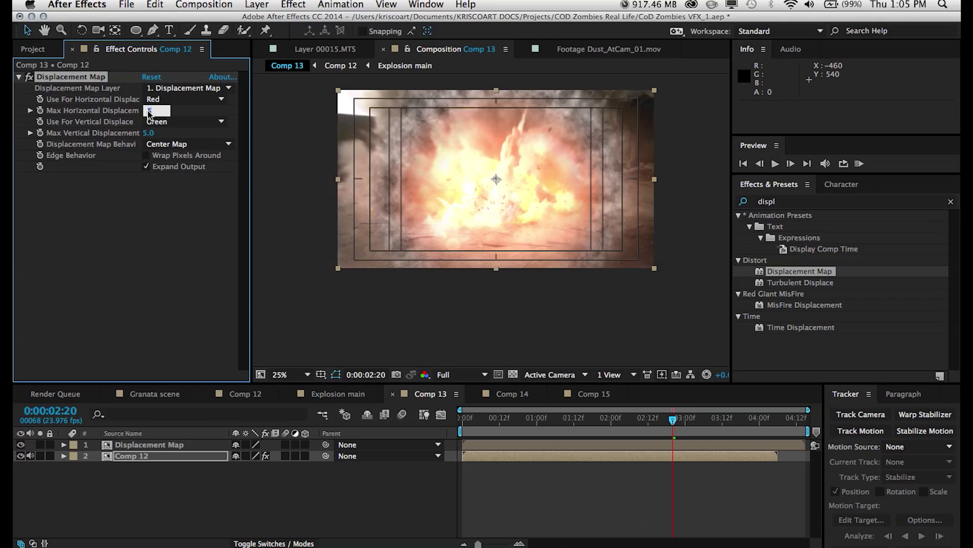
pyautogui.write('30')
pyautogui.click(149, 132)
# Use Lightness for both vertical and horizontal displacement, and hide the map layer
pyautogui.click(169, 122)
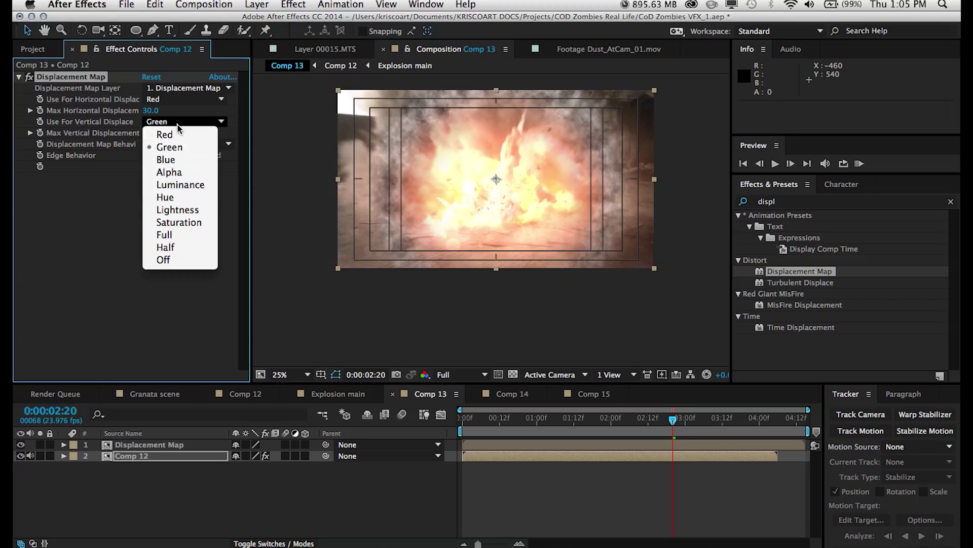
pyautogui.click(182, 209)
pyautogui.click(190, 98)
pyautogui.click(189, 99)
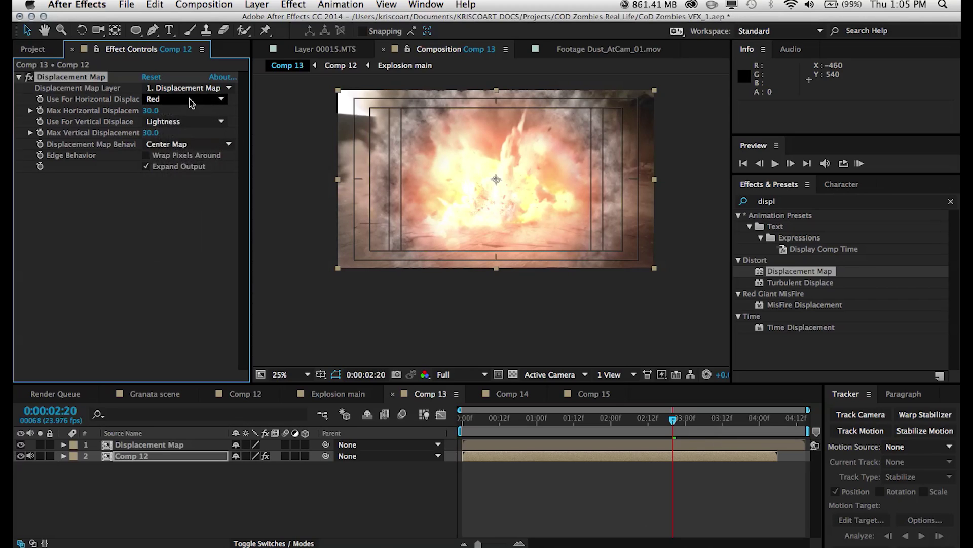
pyautogui.click(190, 99)
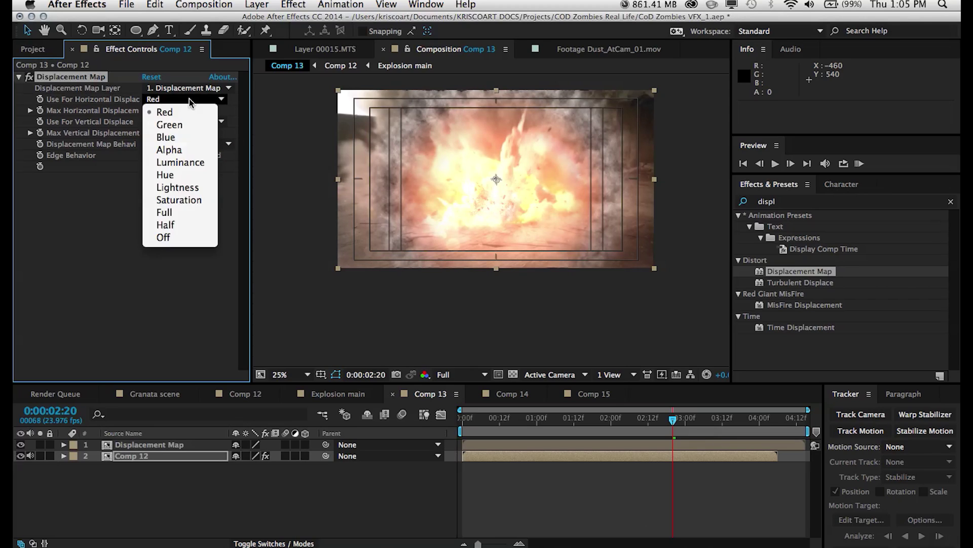
pyautogui.click(184, 188)
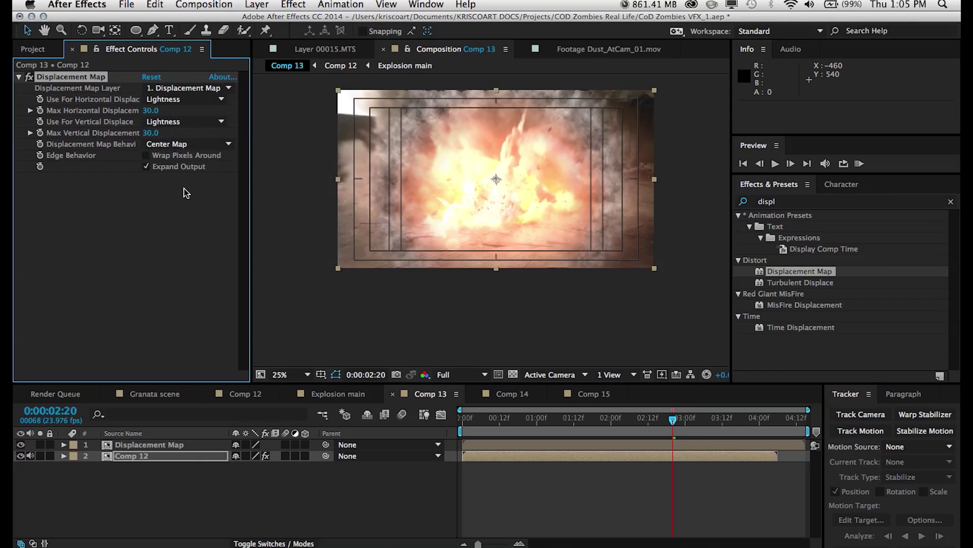
pyautogui.click(20, 444)
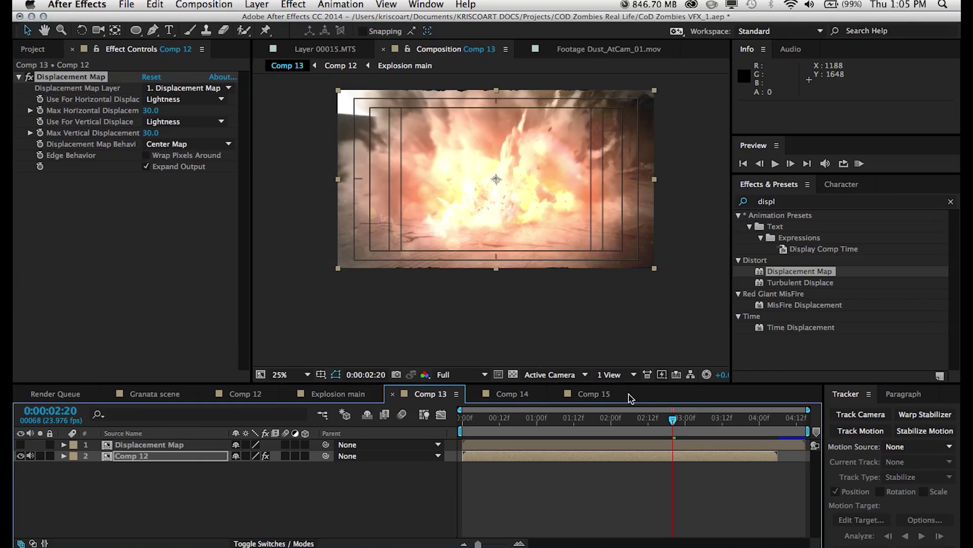
# Scrub back through the early explosion frames to review the displacement distortion
pyautogui.moveTo(666, 422)
pyautogui.mouseDown()
pyautogui.moveTo(644, 424)
pyautogui.moveTo(693, 420)
pyautogui.moveTo(643, 422)
pyautogui.moveTo(662, 420)
pyautogui.moveTo(652, 420)
pyautogui.mouseUp()
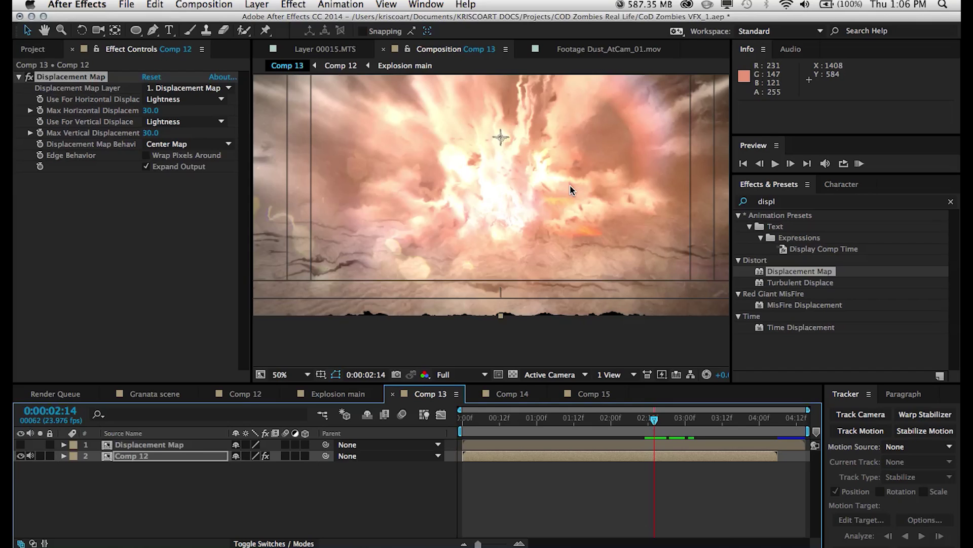
# Set Max Horizontal and Max Vertical Displacement to 40 and reframe the composition view
pyautogui.press(',')
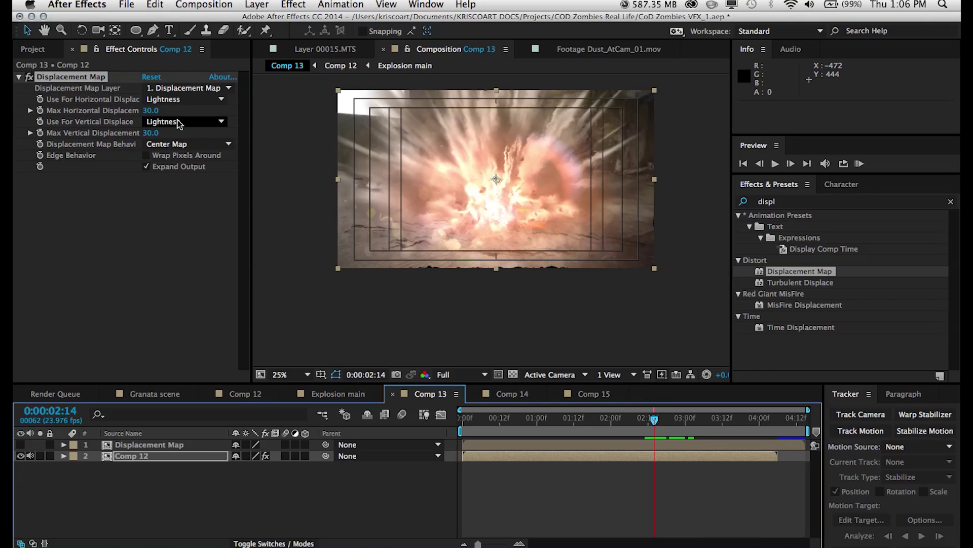
pyautogui.click(151, 111)
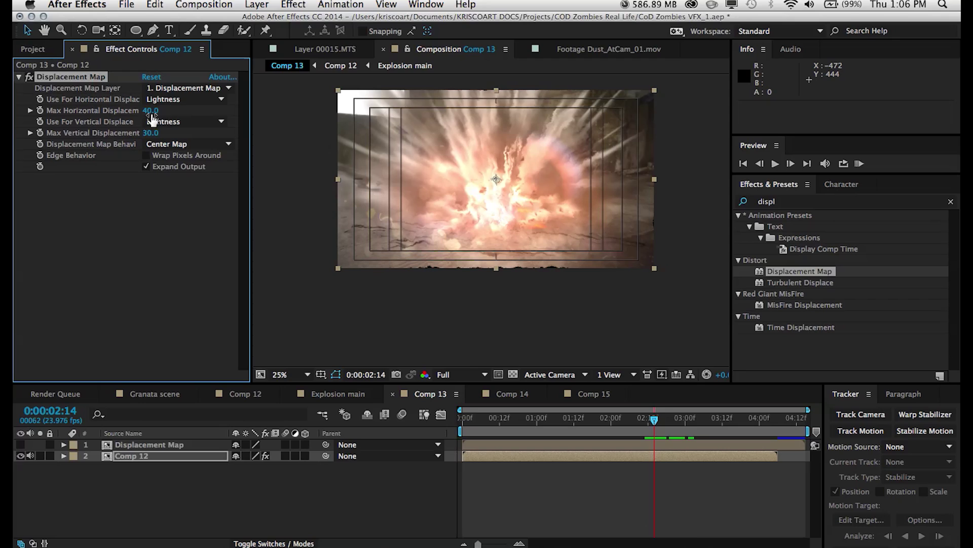
pyautogui.click(150, 133)
pyautogui.write('40')
pyautogui.press('Return')
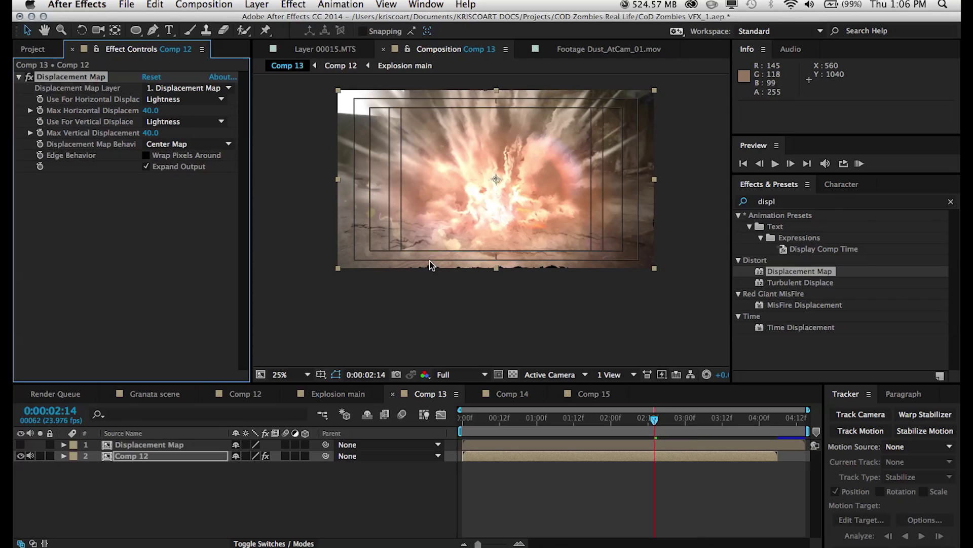
pyautogui.scroll(2, 431, 264)
pyautogui.moveTo(430, 261); pyautogui.dragTo(441, 224)
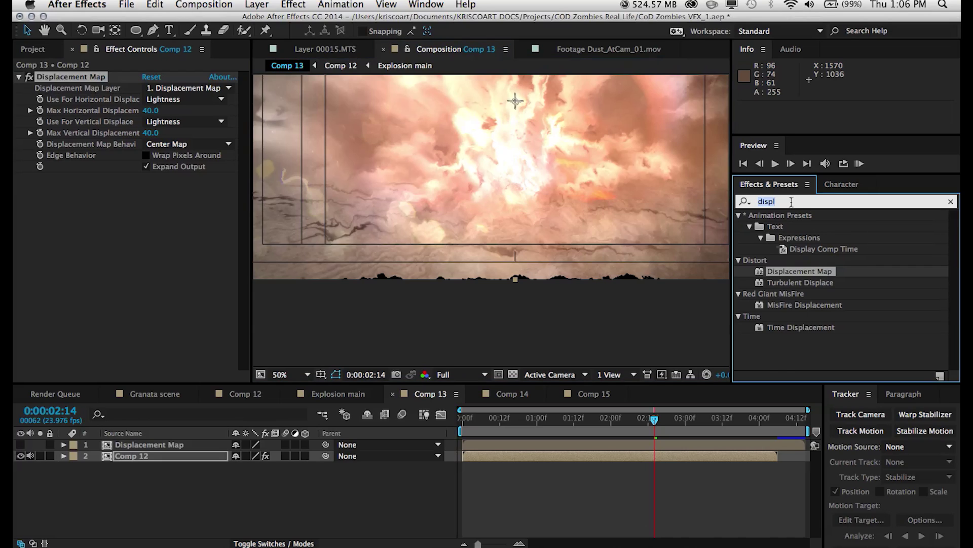
# Apply Motion Tile to Comp 12 and move it above Displacement Map
pyautogui.doubleClick(794, 203)
pyautogui.write('motion')
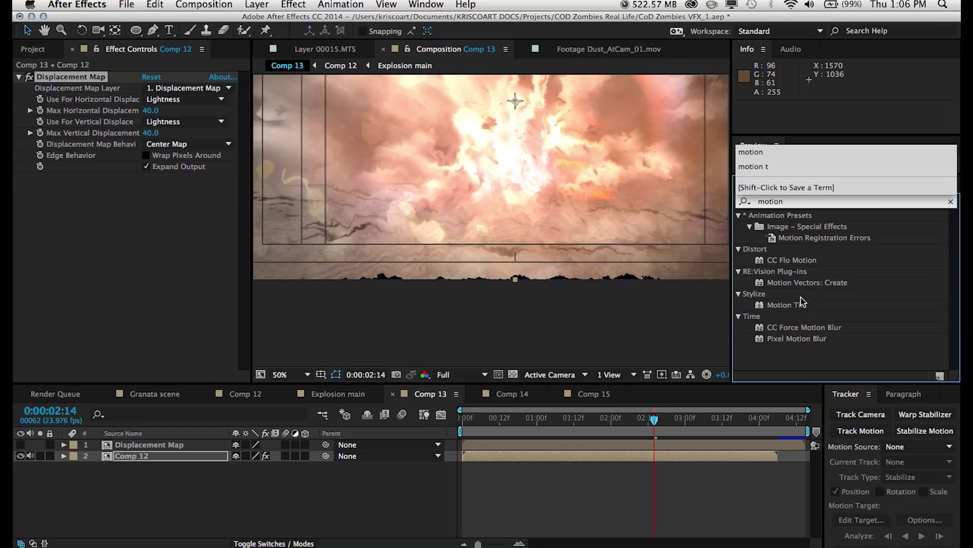
pyautogui.moveTo(788, 305); pyautogui.dragTo(645, 458)
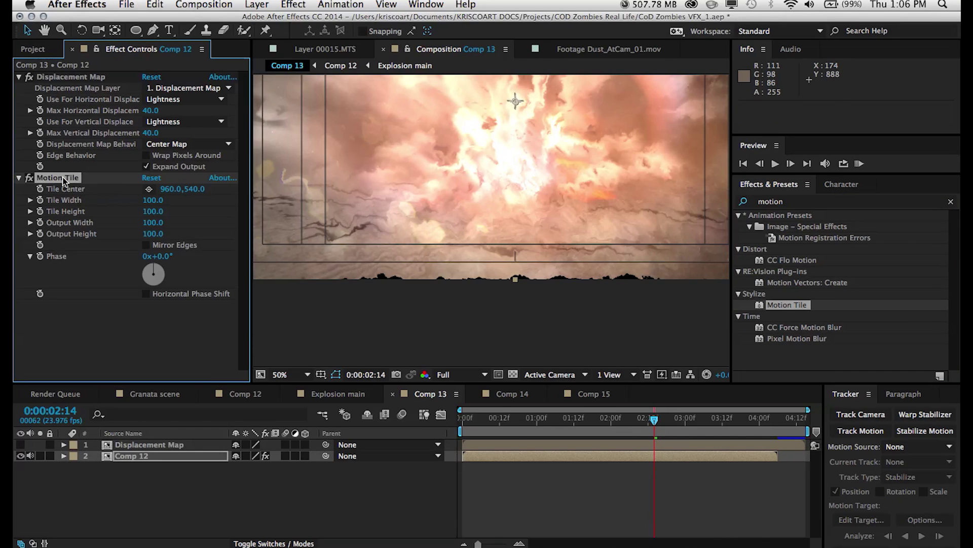
pyautogui.moveTo(69, 179); pyautogui.dragTo(64, 79)
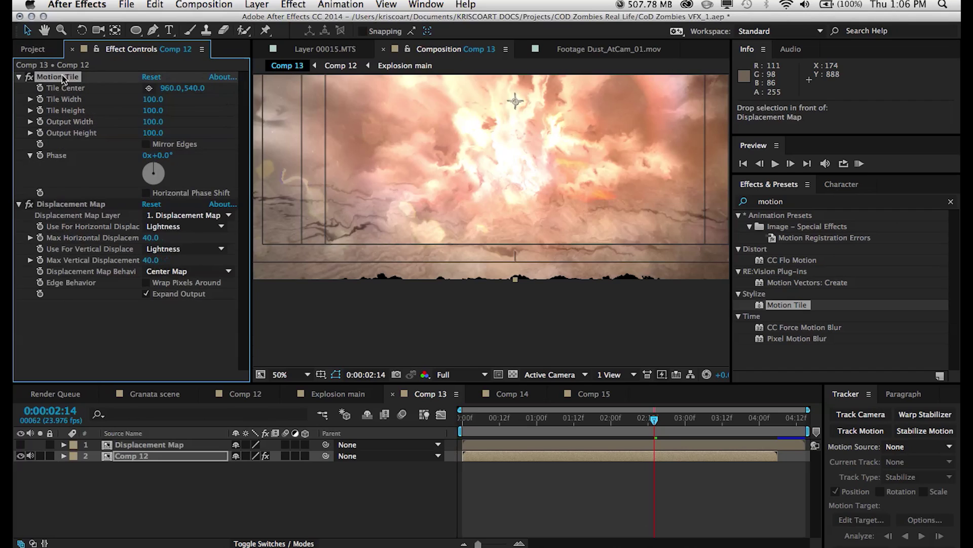
# Set Motion Tile output width and height to 220 with Mirror Edges, and start the work area at 0:00:01:15
pyautogui.moveTo(151, 133); pyautogui.dragTo(169, 136)
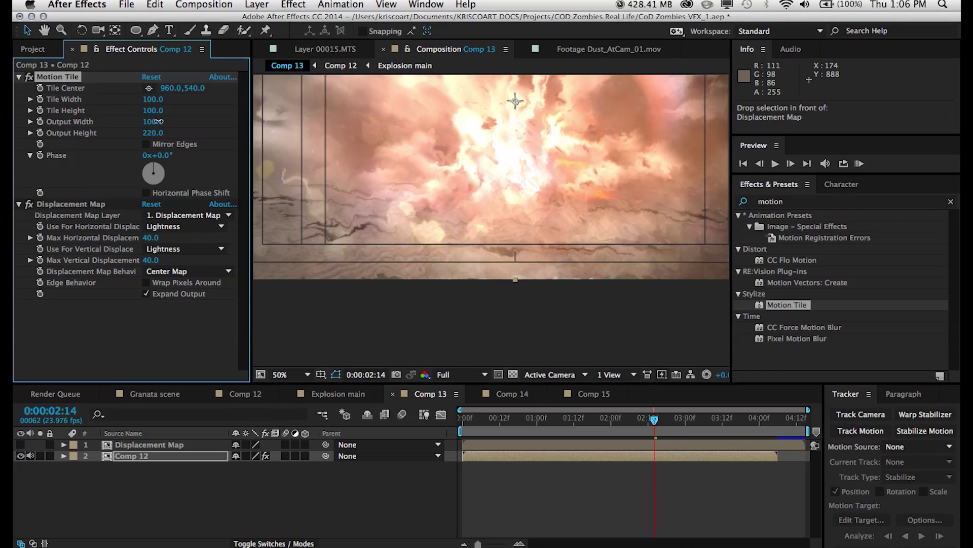
pyautogui.click(147, 144)
pyautogui.scroll(-2, 454, 208)
pyautogui.press('h')
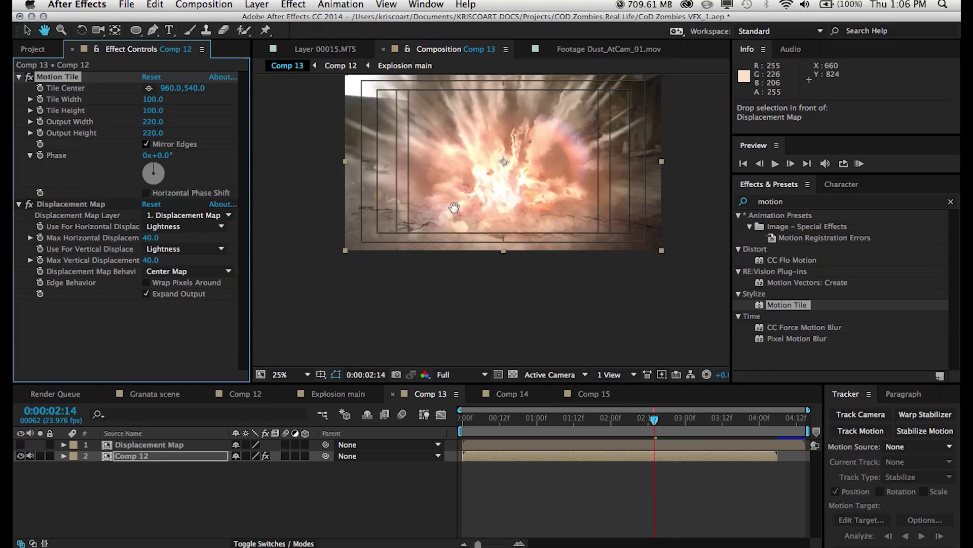
pyautogui.moveTo(449, 229); pyautogui.dragTo(448, 236)
pyautogui.press('v')
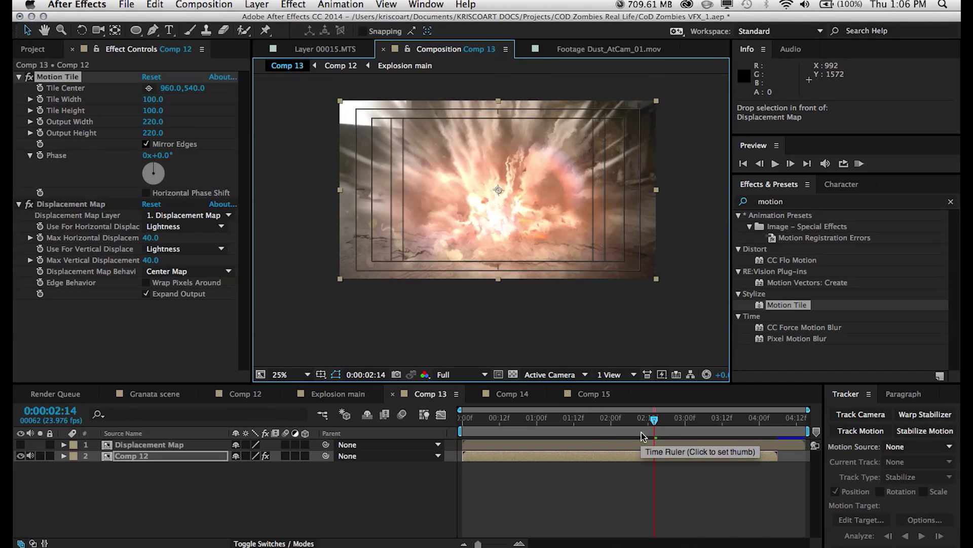
pyautogui.moveTo(460, 431); pyautogui.dragTo(581, 430)
pyautogui.click(591, 426)
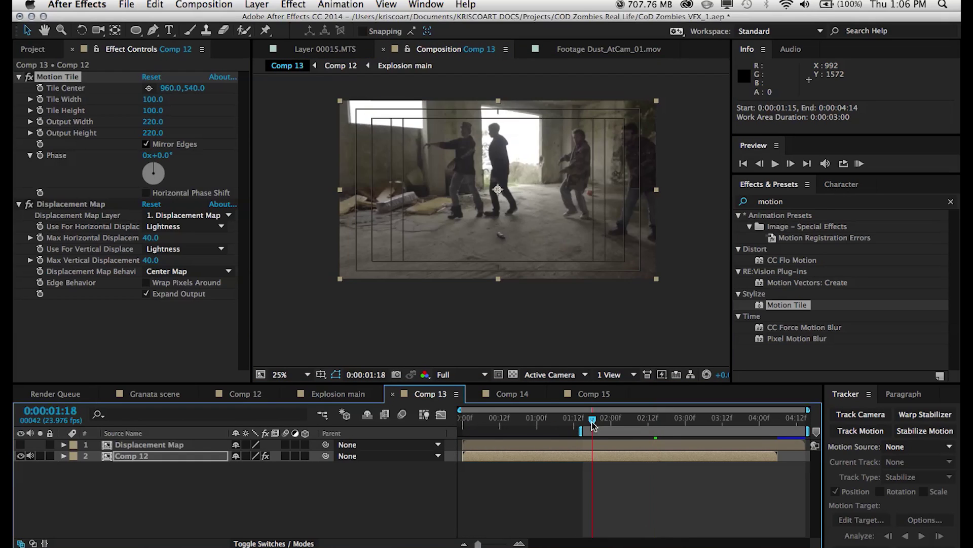
pyautogui.click(859, 164)
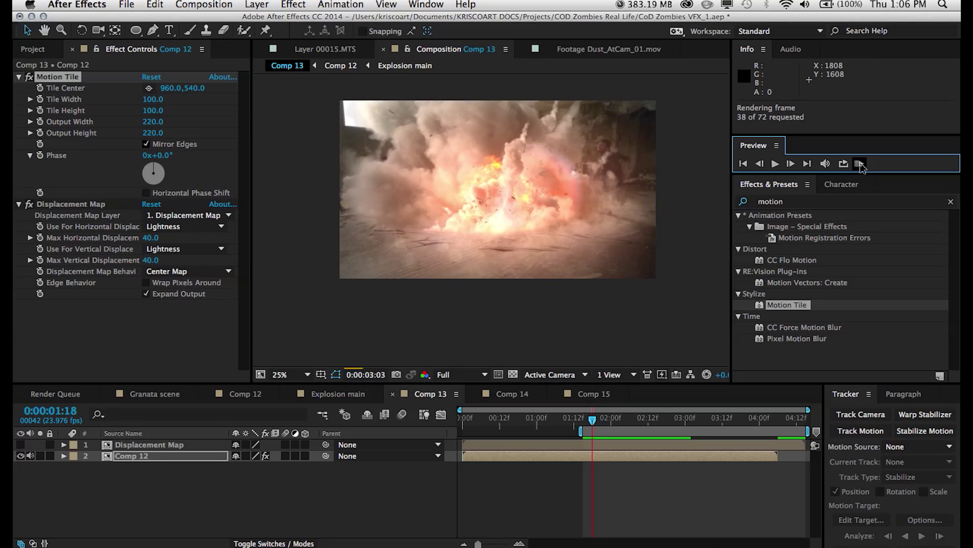
pyautogui.click(860, 165)
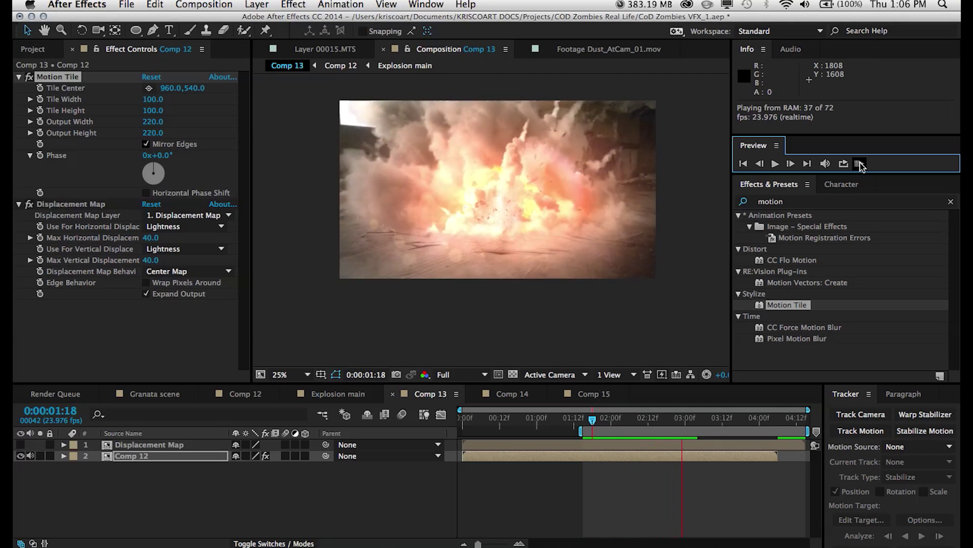
pyautogui.press('XF86AudioMute')
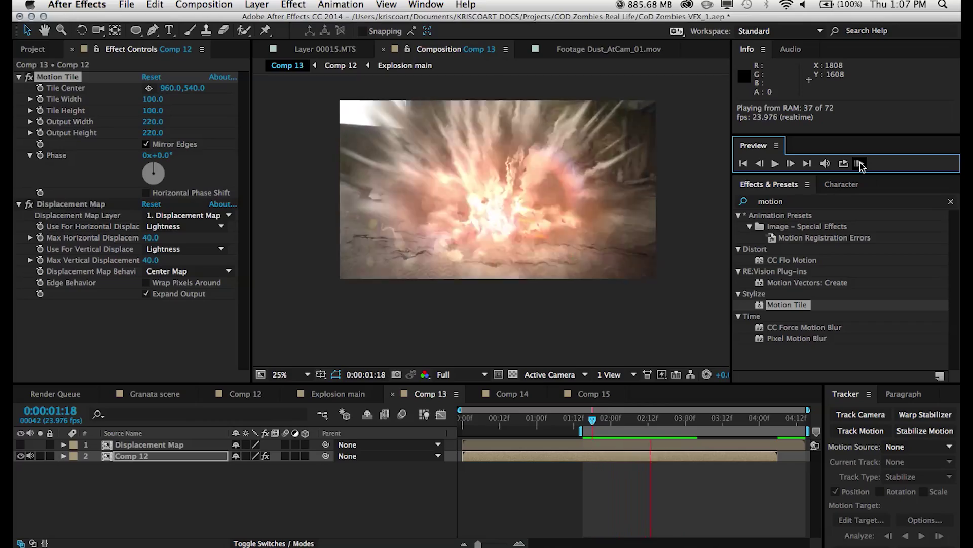
pyautogui.click(860, 163)
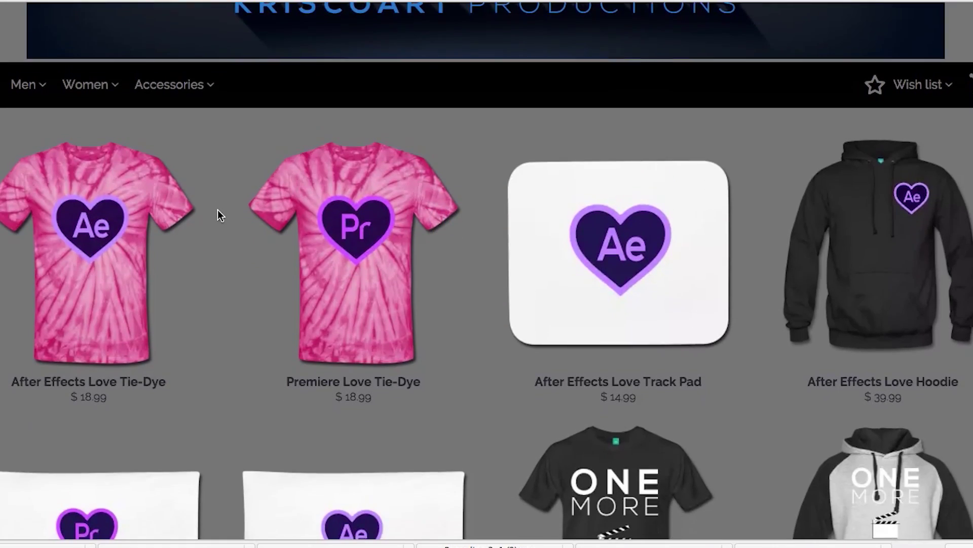
pyautogui.scroll(-1, 218, 209)
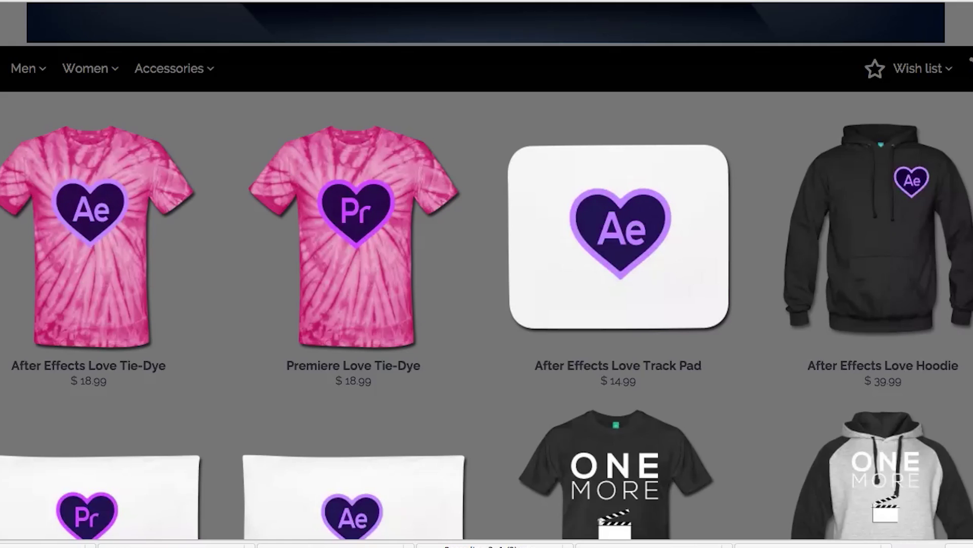
# Browse the KriscoArt store's Ae and Pr heart tie-dyes, track pad and pillows
pyautogui.moveTo(87, 203)
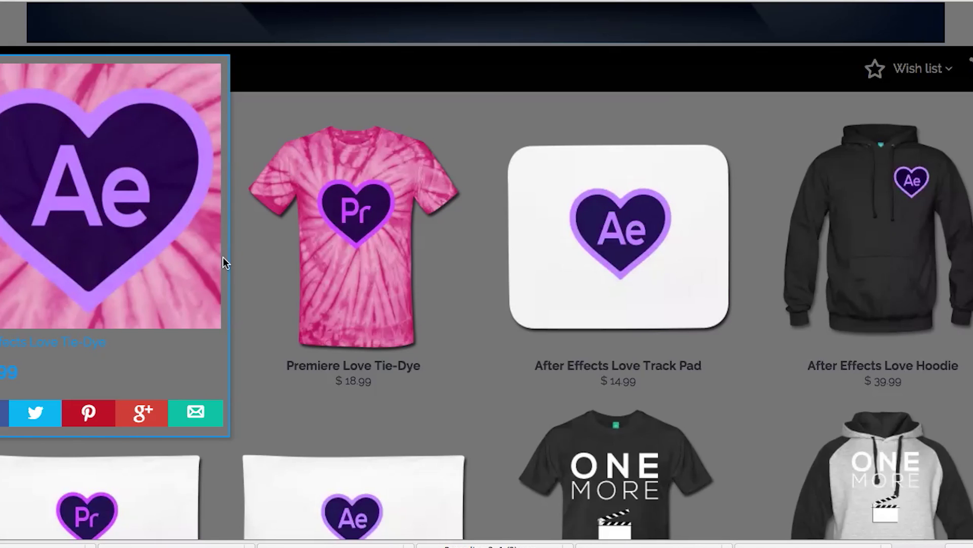
pyautogui.moveTo(335, 240)
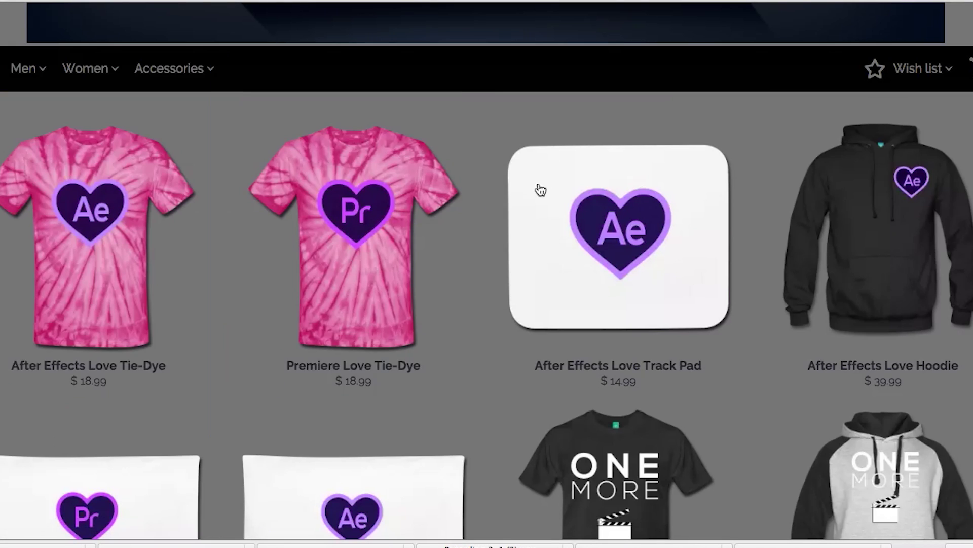
pyautogui.moveTo(561, 200)
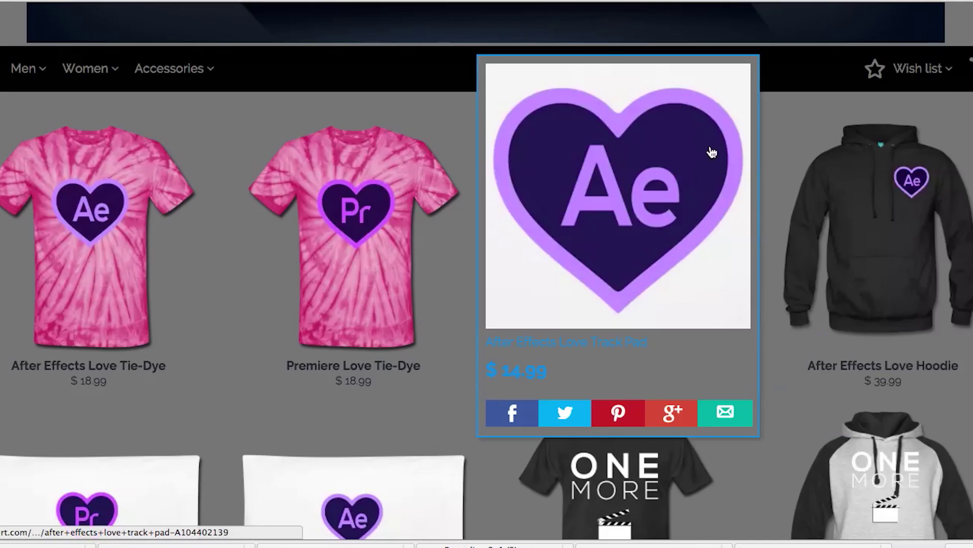
pyautogui.scroll(-5, 709, 157)
pyautogui.moveTo(293, 196)
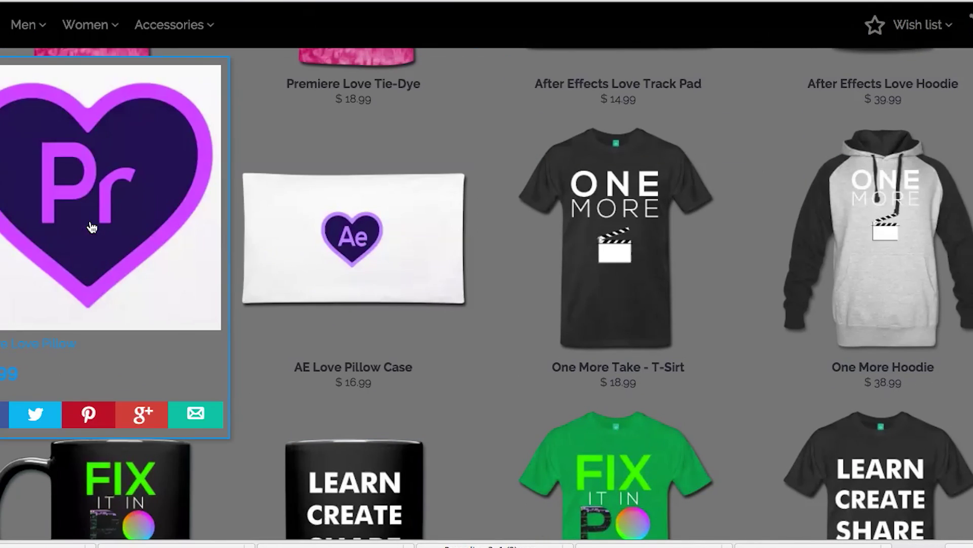
pyautogui.moveTo(333, 360)
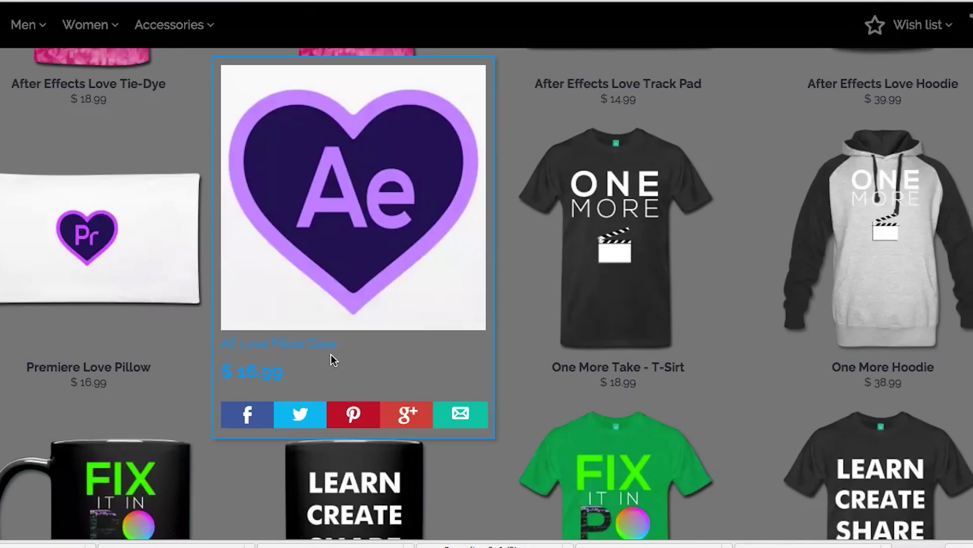
pyautogui.scroll(-5, 233, 383)
pyautogui.scroll(10, 232, 381)
pyautogui.moveTo(715, 150)
pyautogui.scroll(-5, 712, 152)
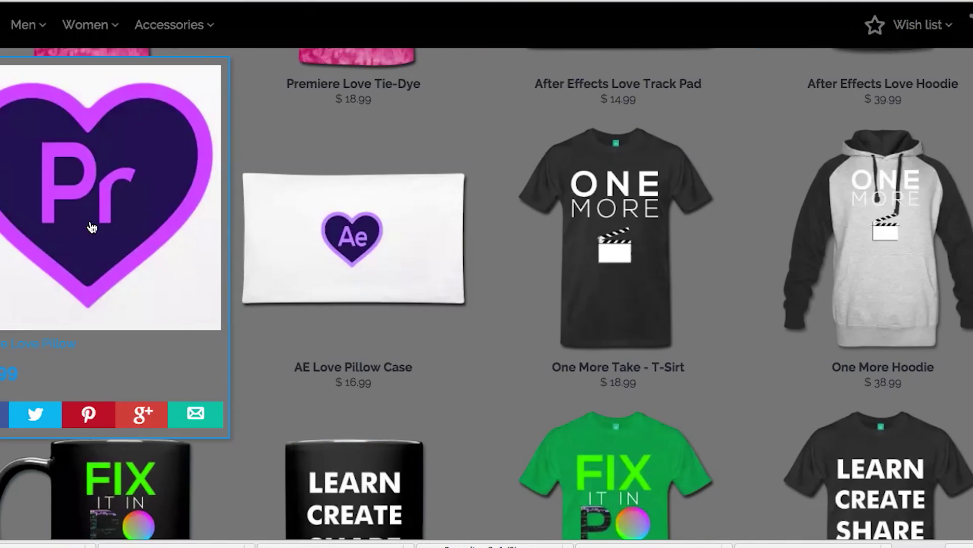
pyautogui.moveTo(280, 138)
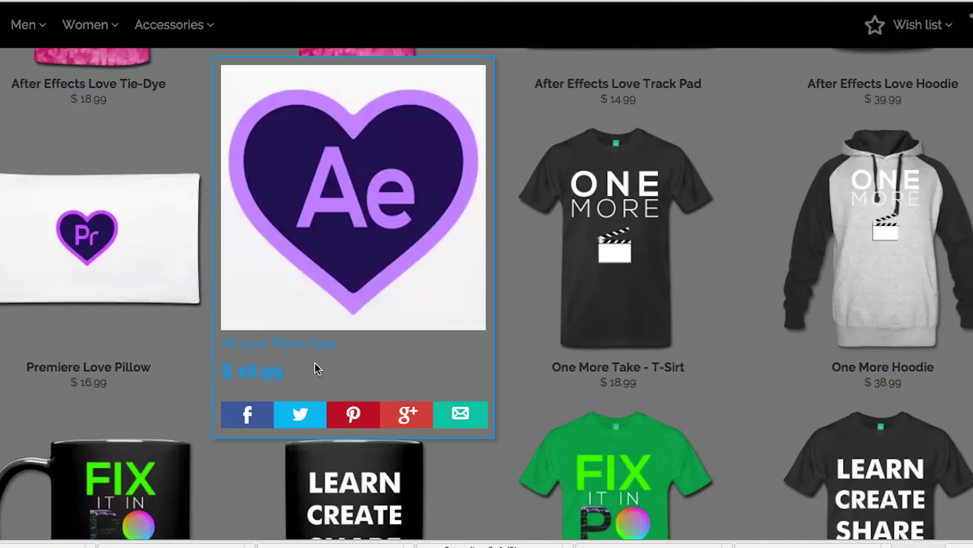
pyautogui.scroll(-5, 233, 378)
pyautogui.scroll(10, 233, 377)
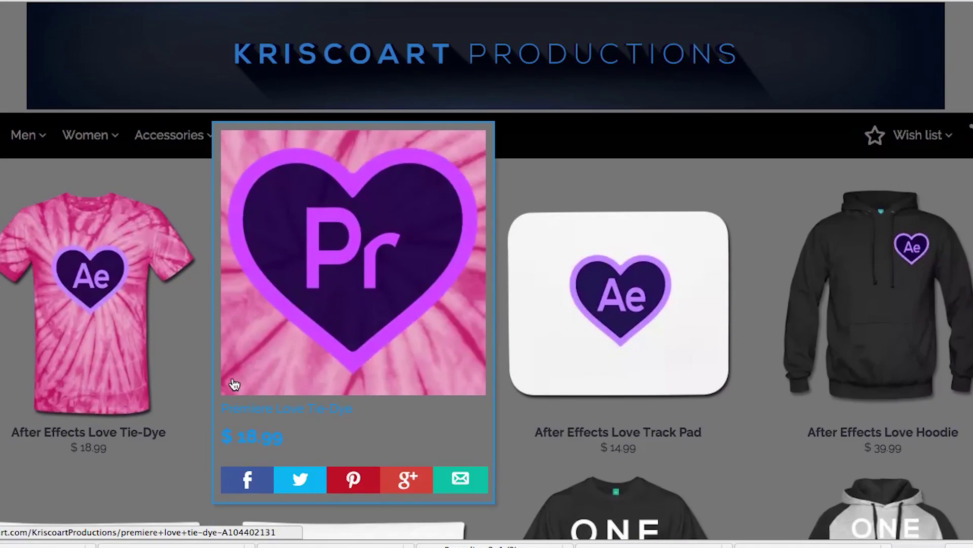